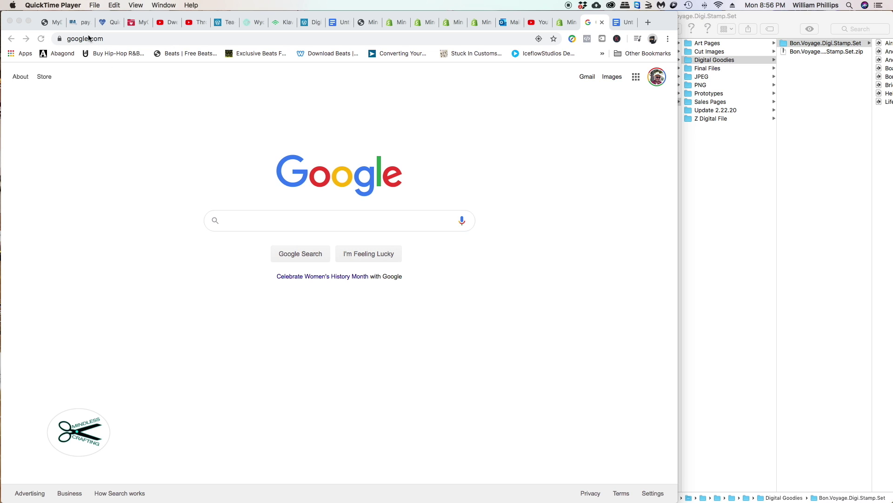
# - From Chrome's Google apps grid, open Google Docs
pyautogui.click(636, 81)
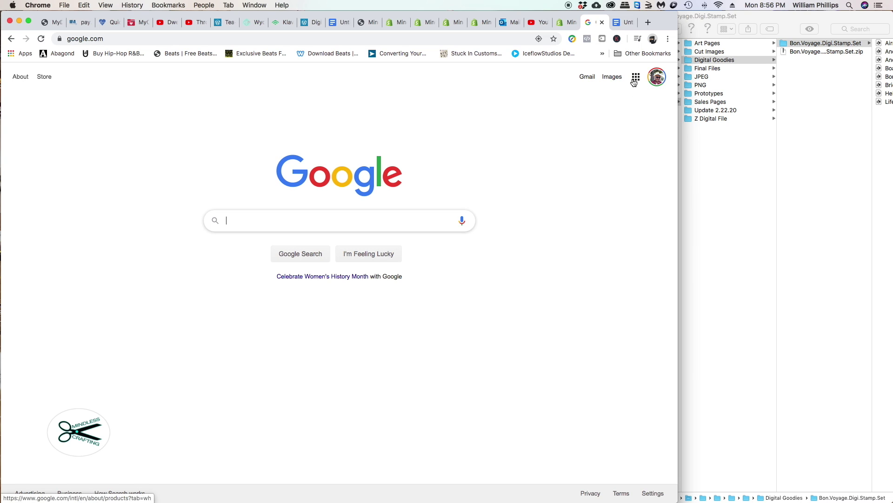
pyautogui.click(635, 81)
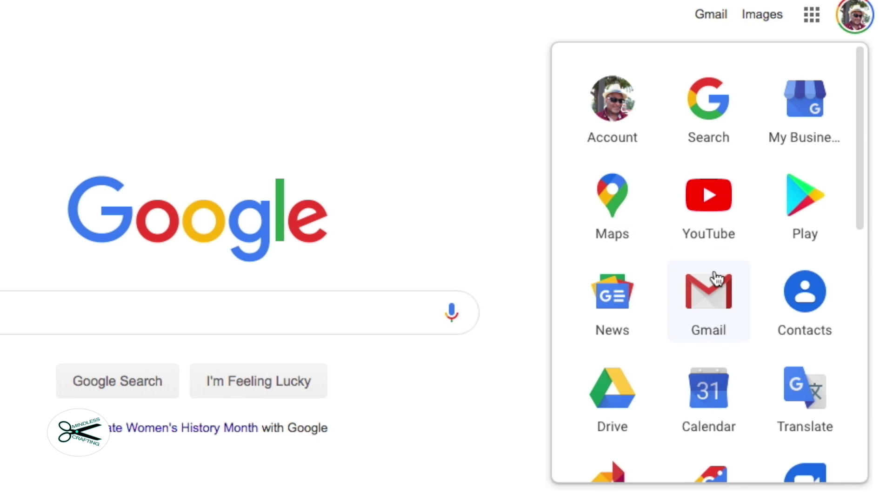
pyautogui.scroll(-2, 716, 279)
pyautogui.scroll(2, 717, 276)
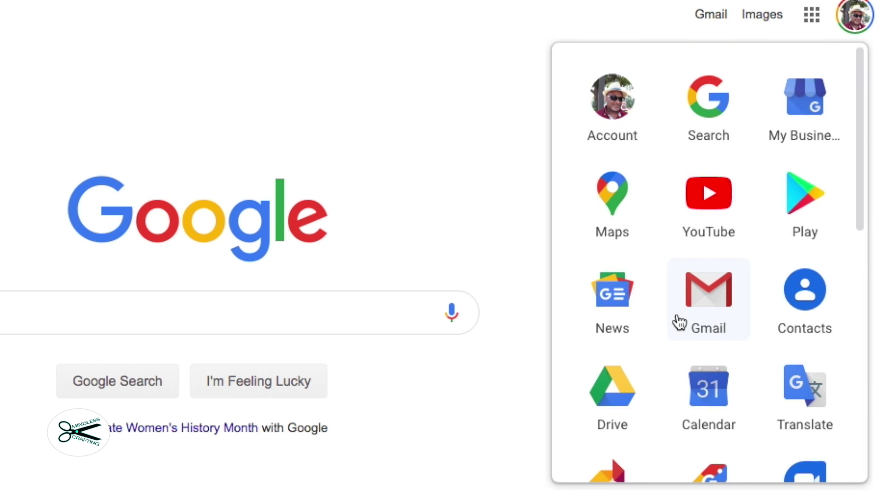
pyautogui.scroll(-2, 679, 321)
pyautogui.scroll(-5, 699, 288)
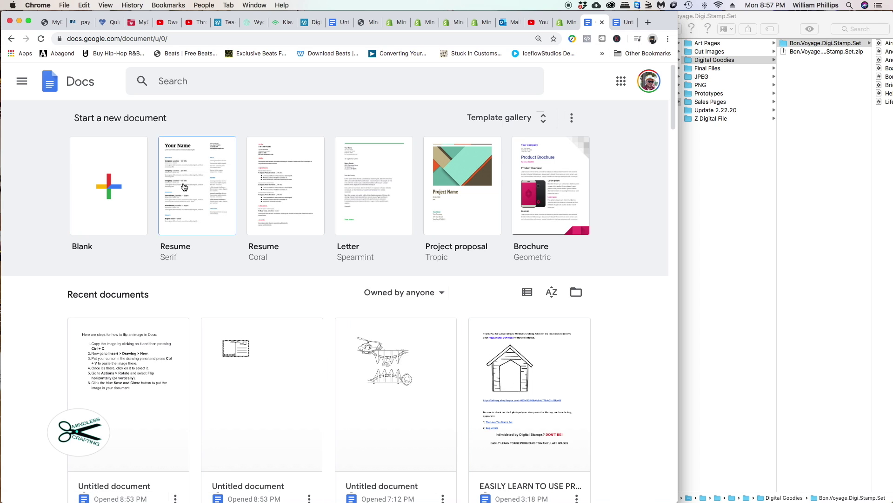
# - Create a new Blank document from the Docs home page
pyautogui.click(110, 191)
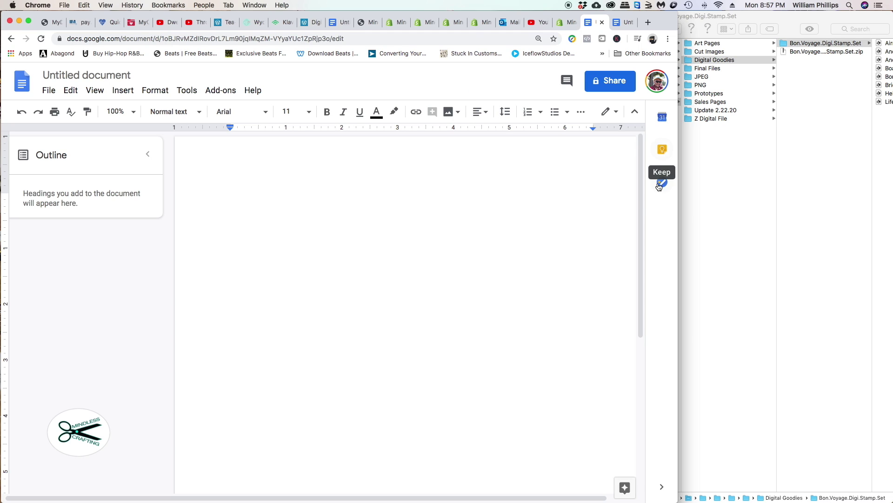
# - Bring the Finder window forward and drag it lower on screen
pyautogui.click(745, 18)
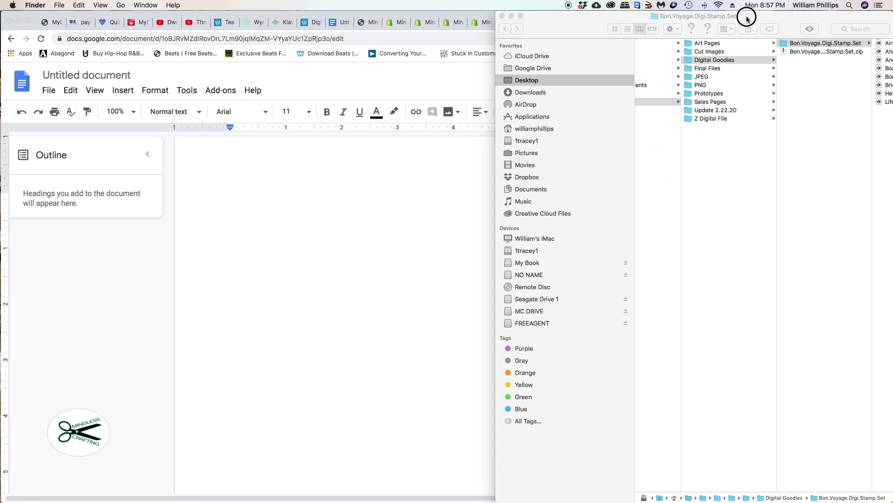
pyautogui.moveTo(747, 18); pyautogui.dragTo(759, 108)
pyautogui.moveTo(693, 47); pyautogui.dragTo(709, 30)
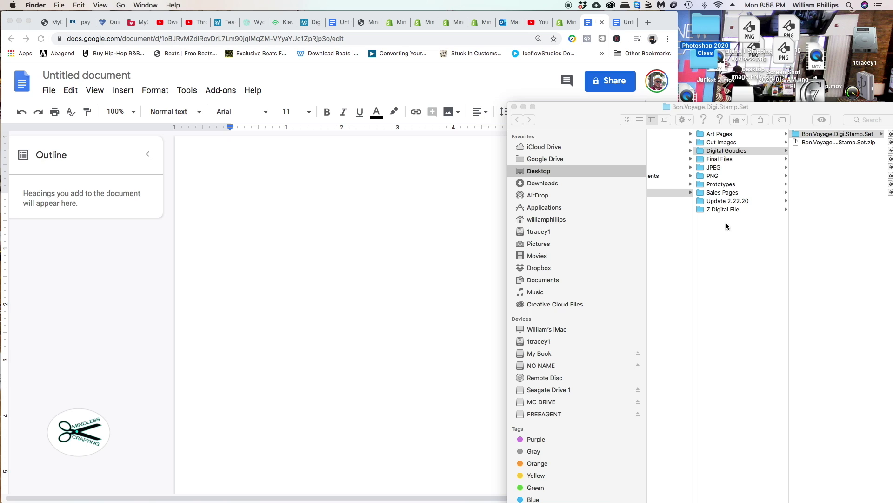
# - Create a test folder named gggggg, then move it to the Trash
pyautogui.rightClick(721, 252)
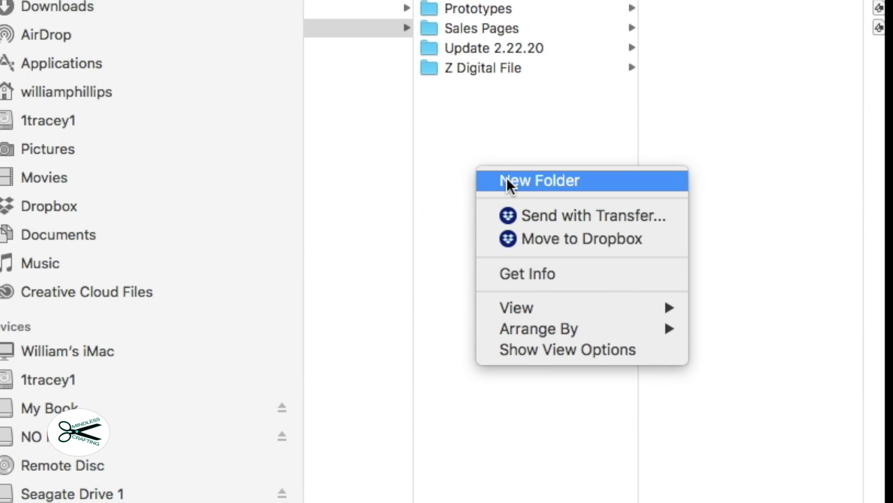
pyautogui.click(506, 181)
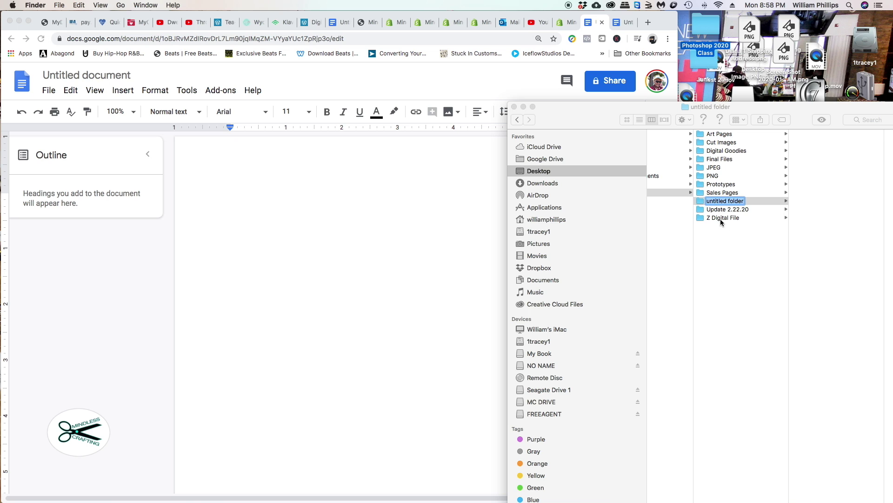
pyautogui.write('gggggg')
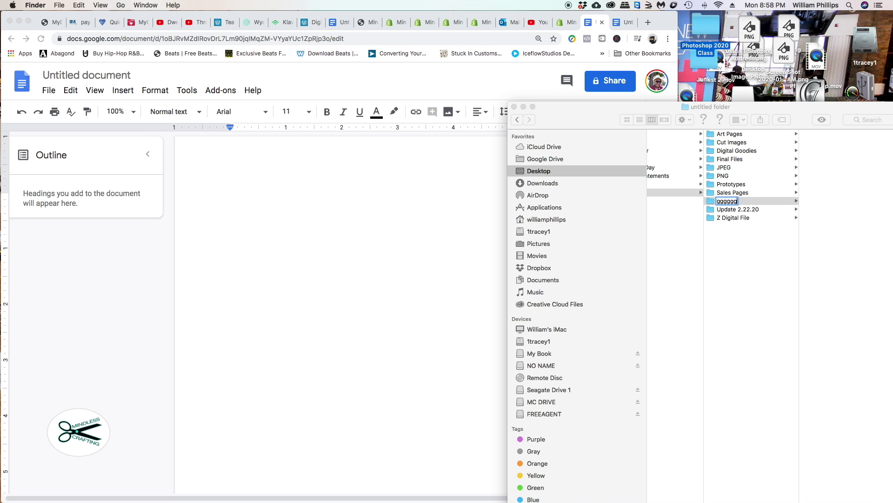
pyautogui.press('Return')
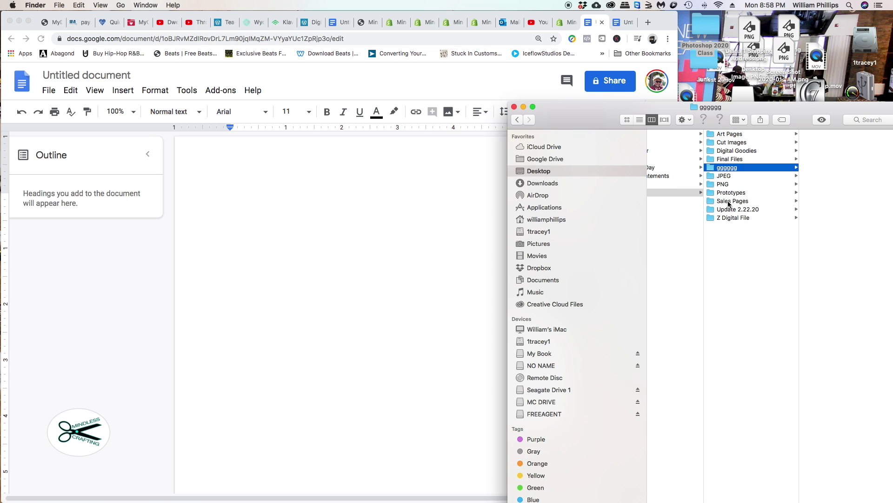
pyautogui.rightClick(711, 168)
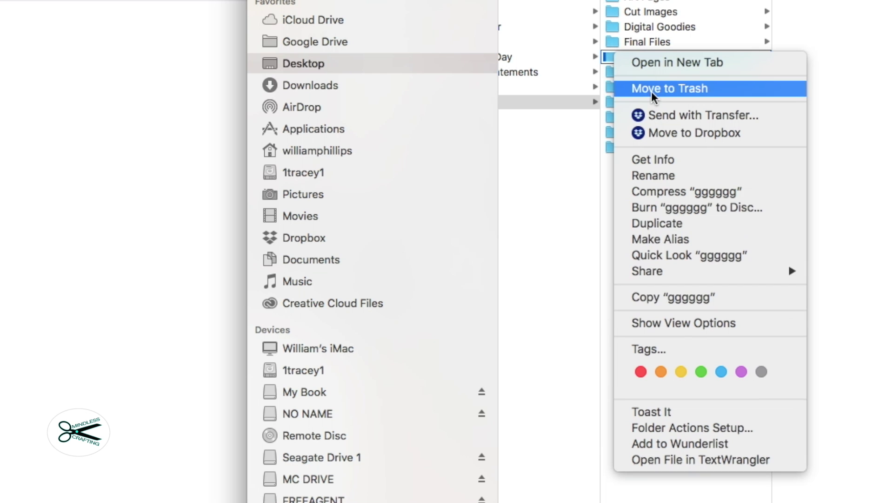
pyautogui.click(732, 185)
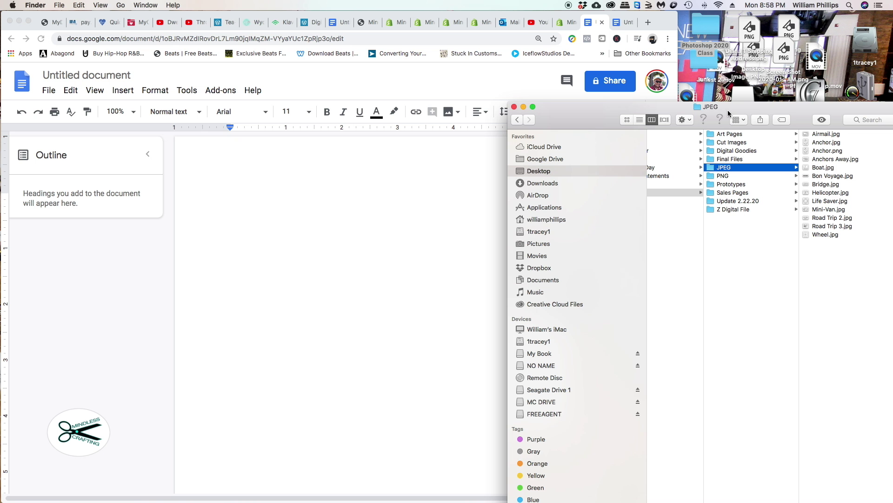
# - Open the Photoshop 2020 Class folder, then close its window
pyautogui.click(705, 26)
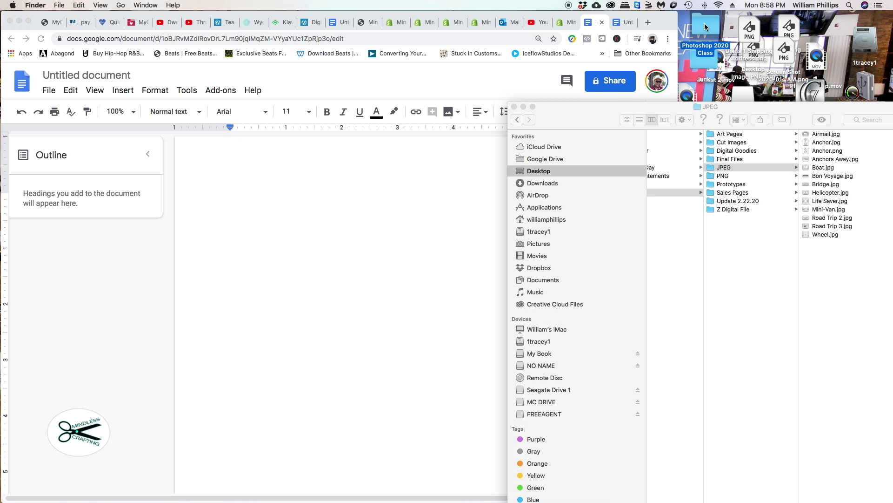
pyautogui.doubleClick(705, 26)
pyautogui.moveTo(450, 68); pyautogui.dragTo(499, 93)
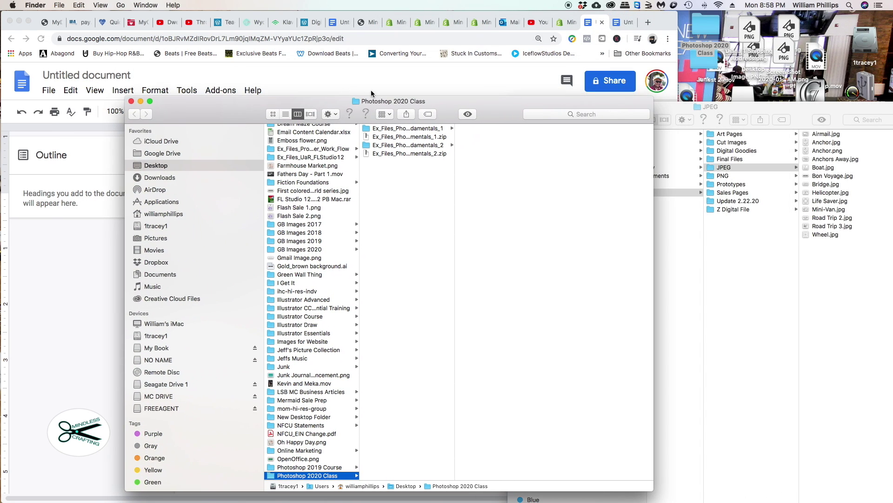
pyautogui.click(132, 102)
# - Move the JPEG folder window up and narrow Chrome so both windows show side by side
pyautogui.moveTo(606, 121); pyautogui.dragTo(607, 24)
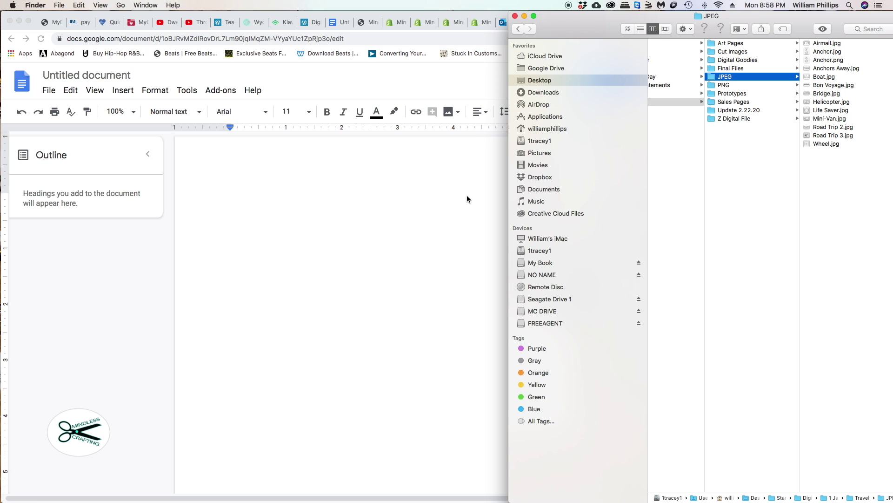
pyautogui.click(493, 192)
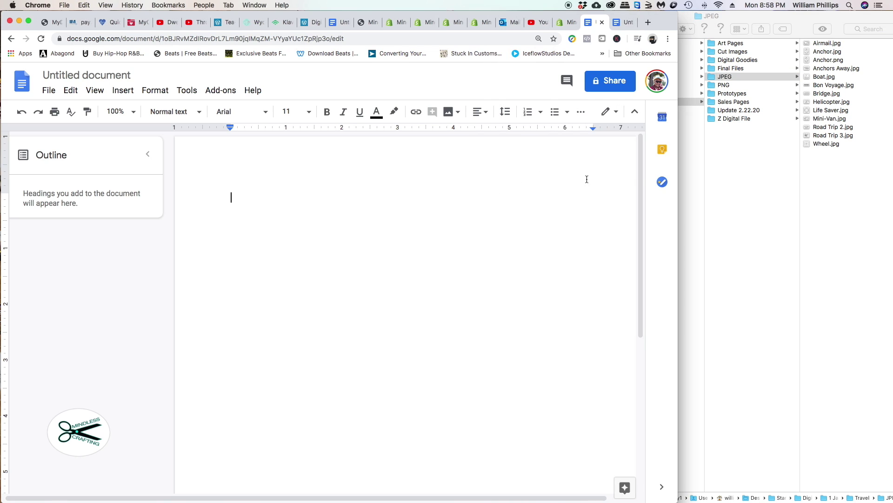
pyautogui.moveTo(677, 177); pyautogui.dragTo(854, 185)
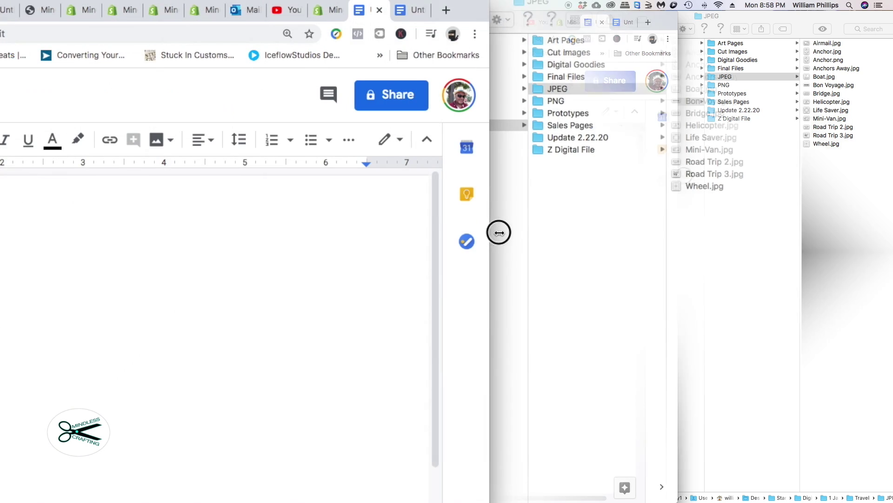
pyautogui.moveTo(745, 245); pyautogui.dragTo(364, 227)
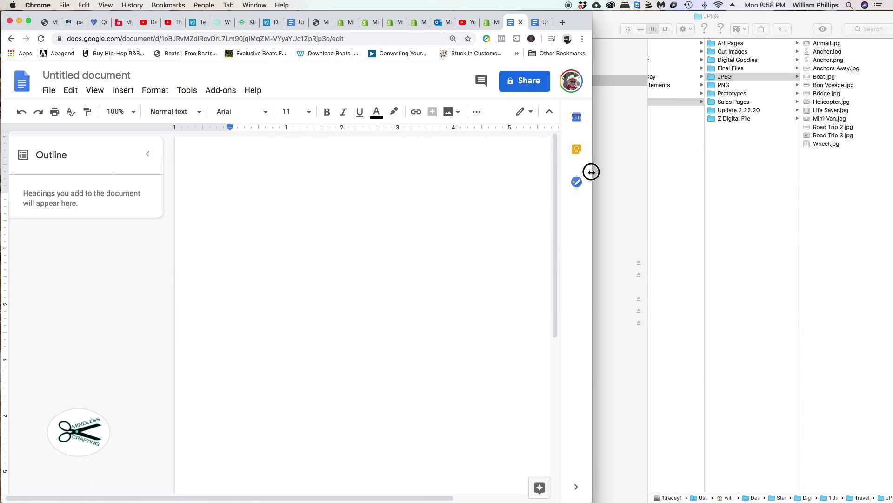
# - Browse through Z Digital File and Digital Goodies to the Bon.Voyage.Digi.Stamp.Set folder
pyautogui.click(605, 46)
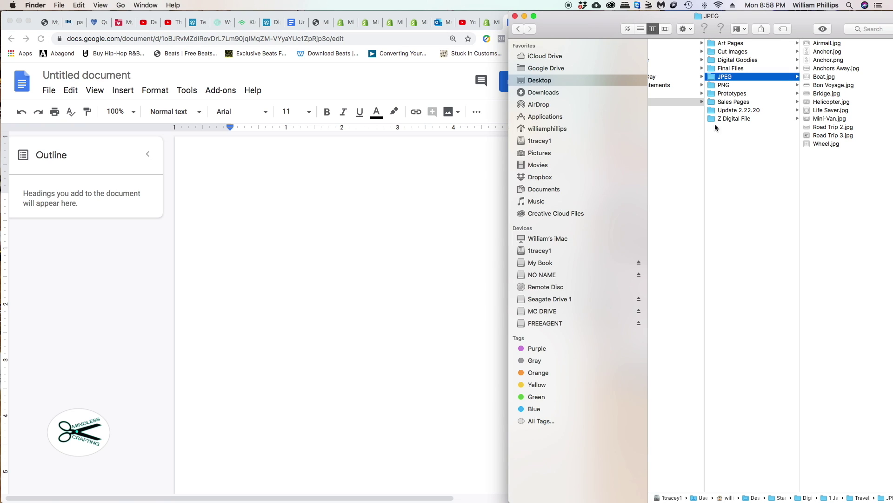
pyautogui.hscroll(-1, 711, 127)
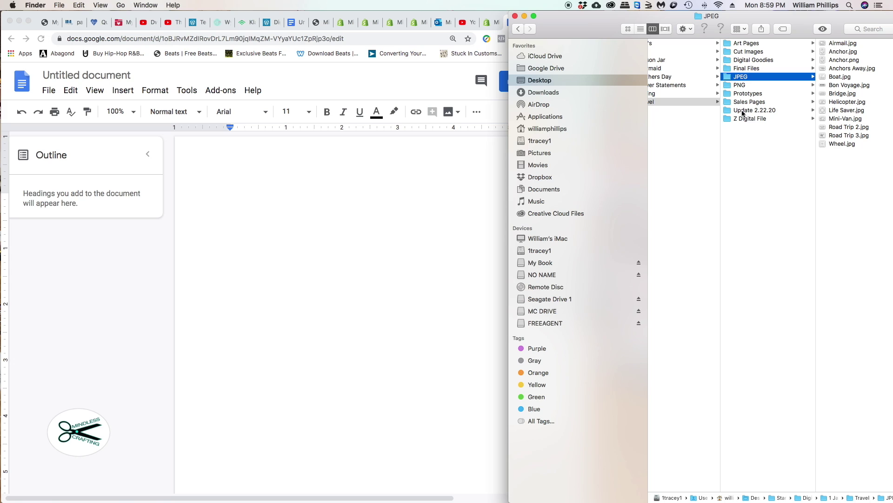
pyautogui.click(735, 119)
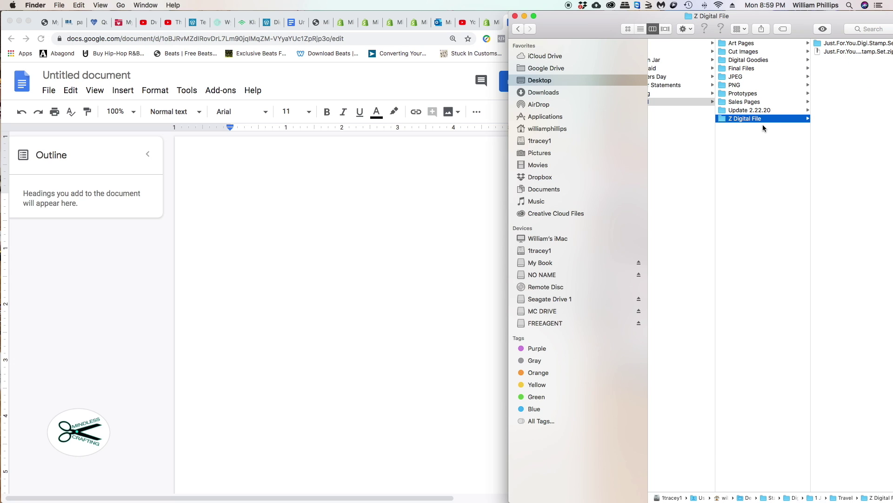
pyautogui.hscroll(2, 769, 121)
pyautogui.click(817, 42)
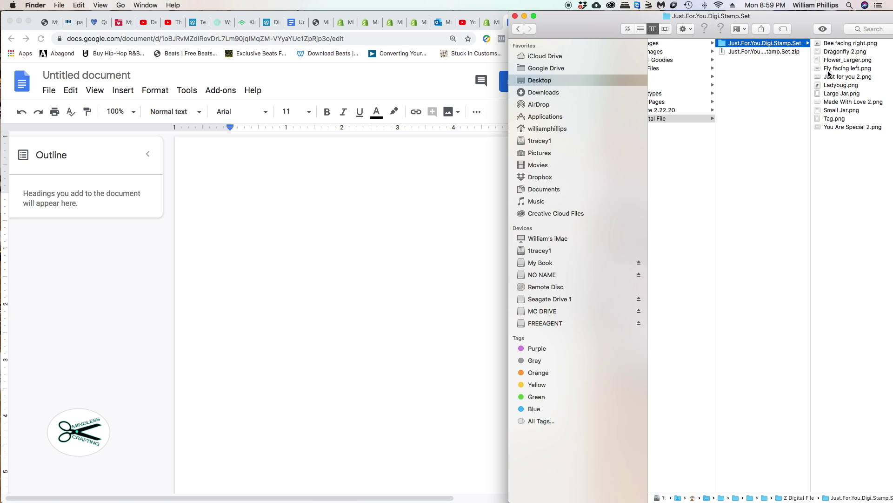
pyautogui.hscroll(-5, 798, 73)
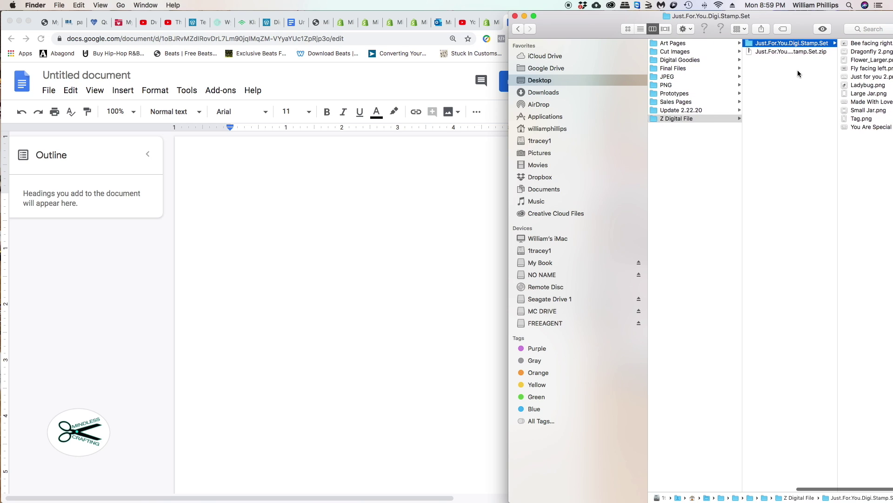
pyautogui.press('Left')
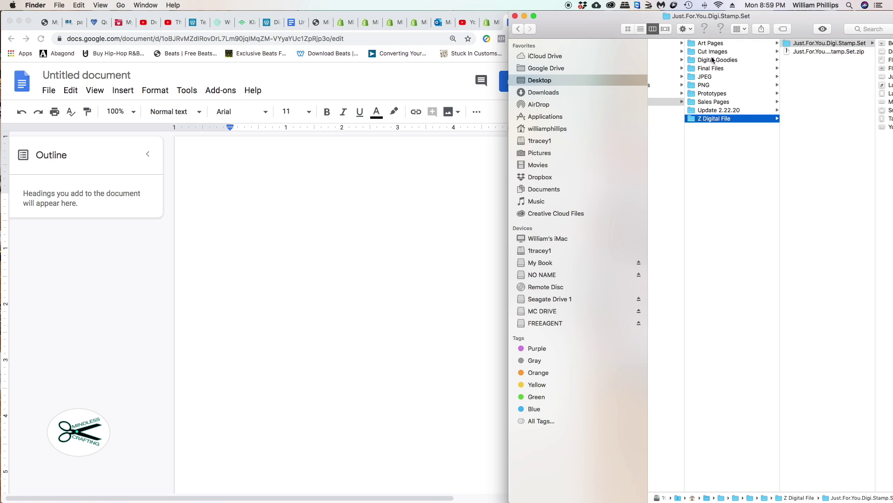
pyautogui.click(713, 60)
pyautogui.click(791, 43)
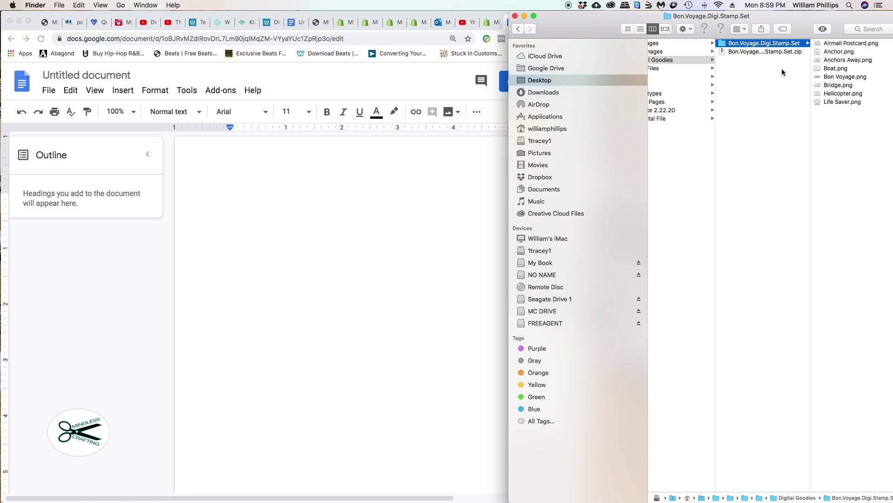
# - Drag Bridge.png into the document, set it to Wrap text, and move it down
pyautogui.click(820, 94)
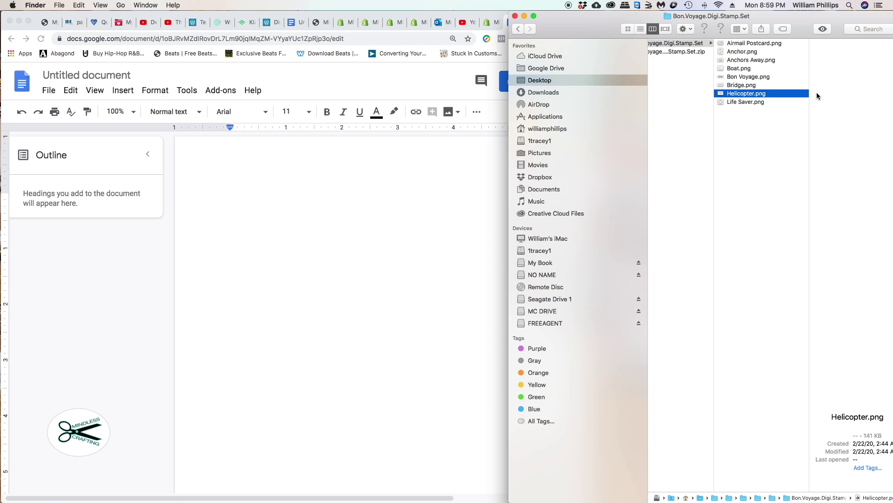
pyautogui.click(723, 86)
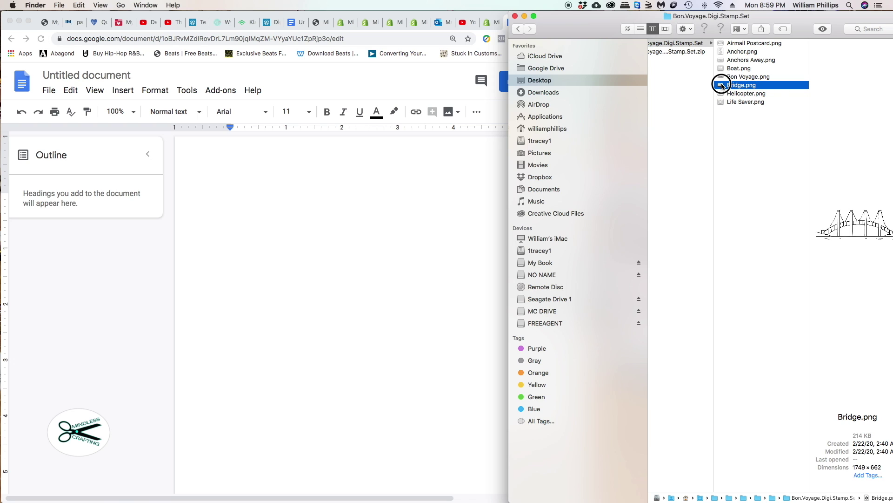
pyautogui.moveTo(722, 85); pyautogui.dragTo(293, 270)
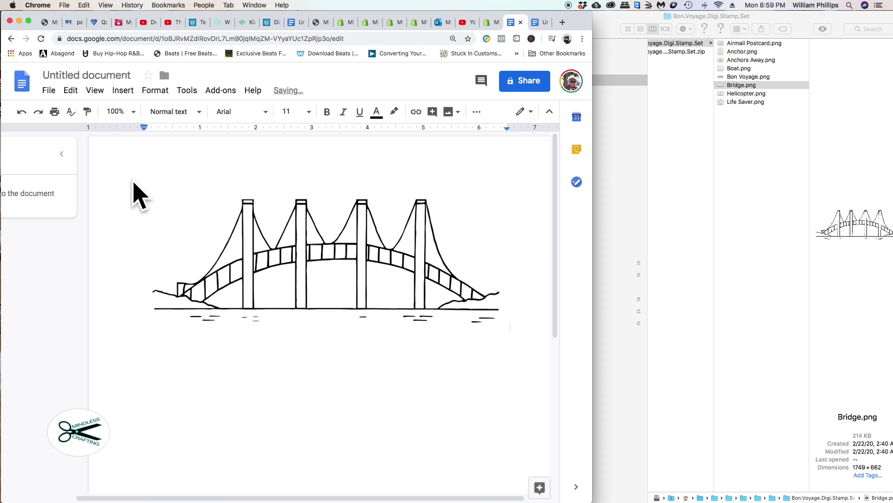
pyautogui.click(300, 264)
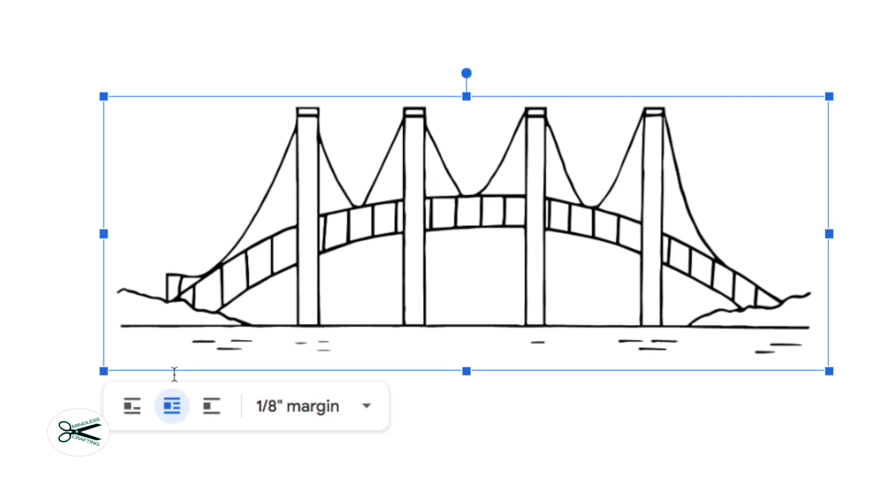
pyautogui.moveTo(194, 283); pyautogui.dragTo(124, 377)
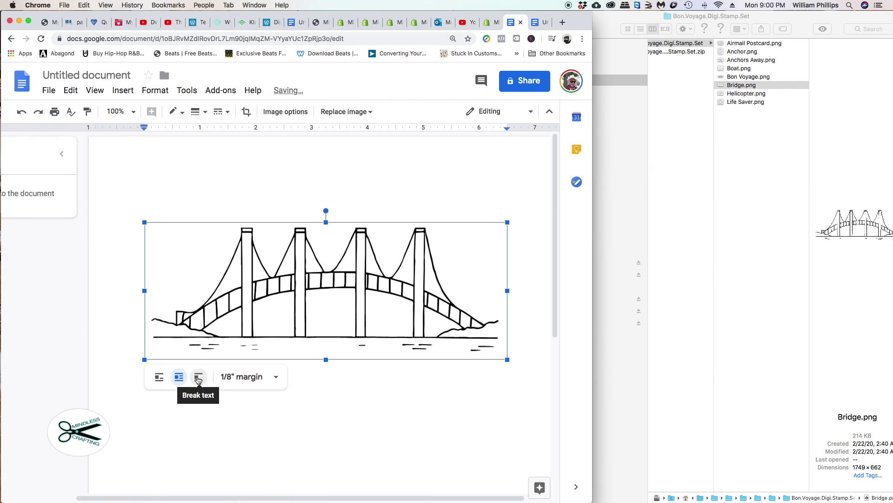
# - Set the bridge image to break text and move it lower on the page
pyautogui.click(198, 378)
pyautogui.click(380, 409)
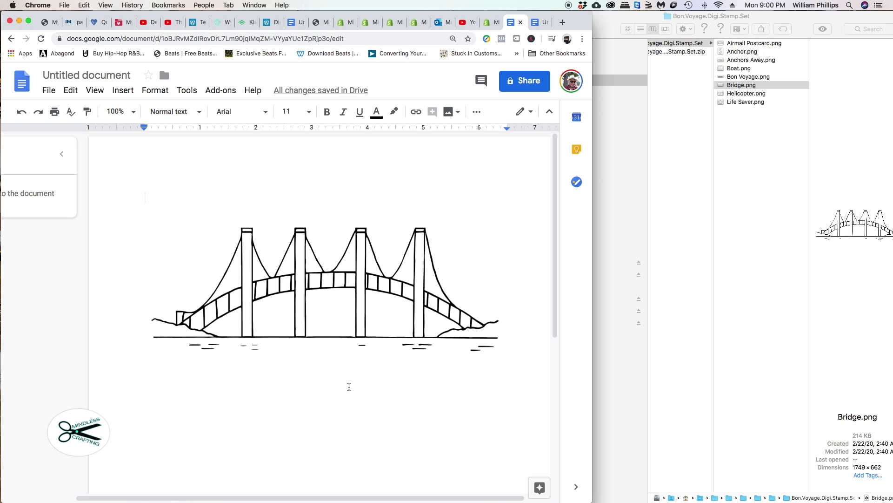
pyautogui.moveTo(304, 300); pyautogui.dragTo(263, 294)
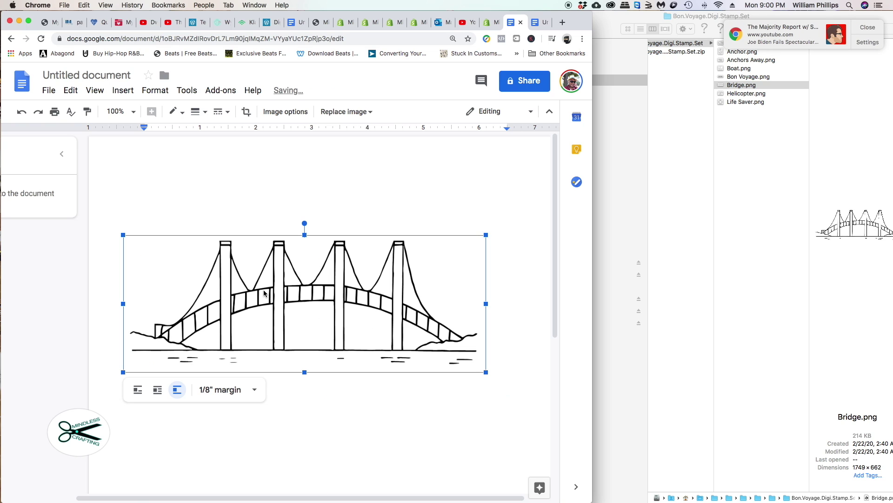
# - Shrink the bridge proportionally to about two-thirds of its former width
pyautogui.hscroll(2, 420, 314)
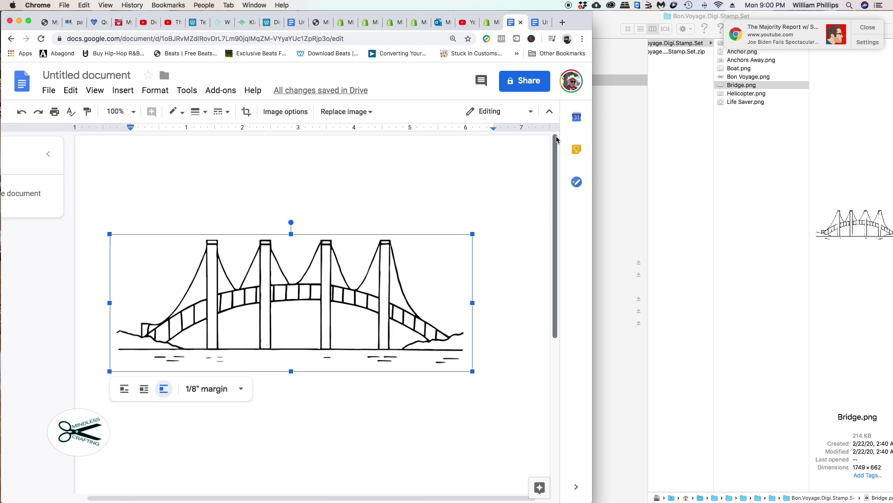
pyautogui.scroll(-1, 526, 147)
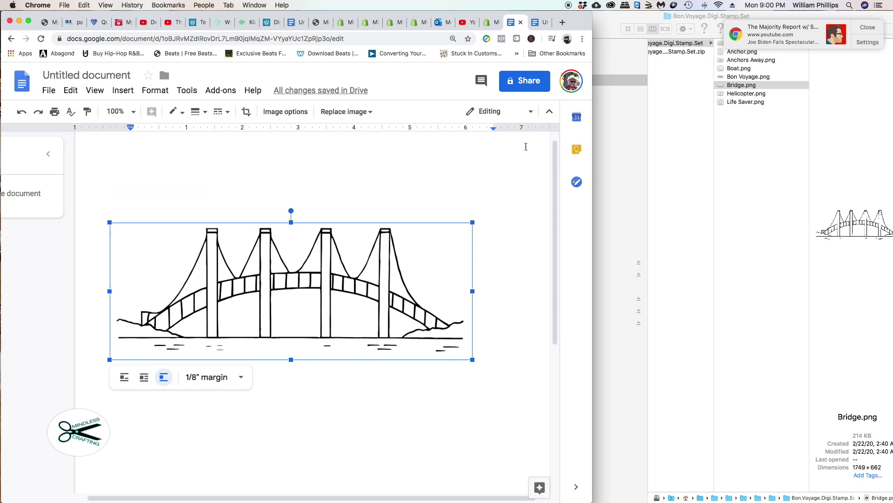
pyautogui.scroll(-5, 526, 146)
pyautogui.scroll(4, 525, 147)
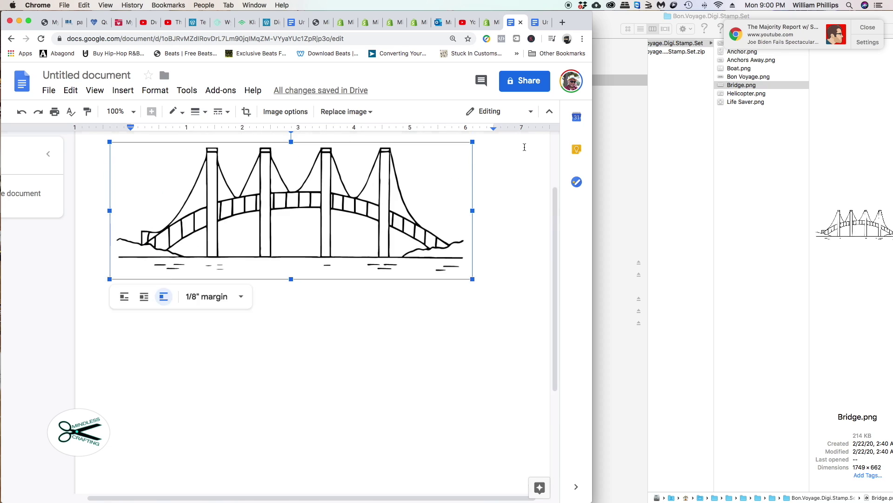
pyautogui.scroll(3, 524, 147)
pyautogui.scroll(-3, 524, 147)
pyautogui.scroll(1, 525, 147)
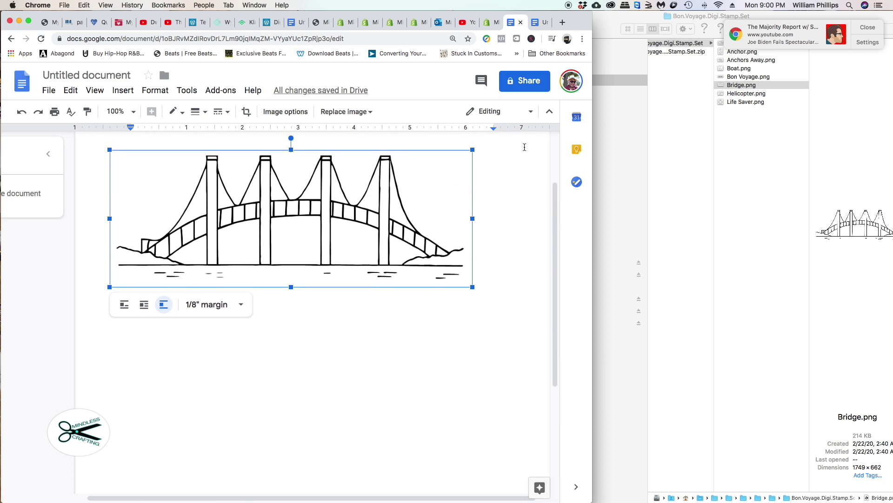
pyautogui.scroll(2, 524, 147)
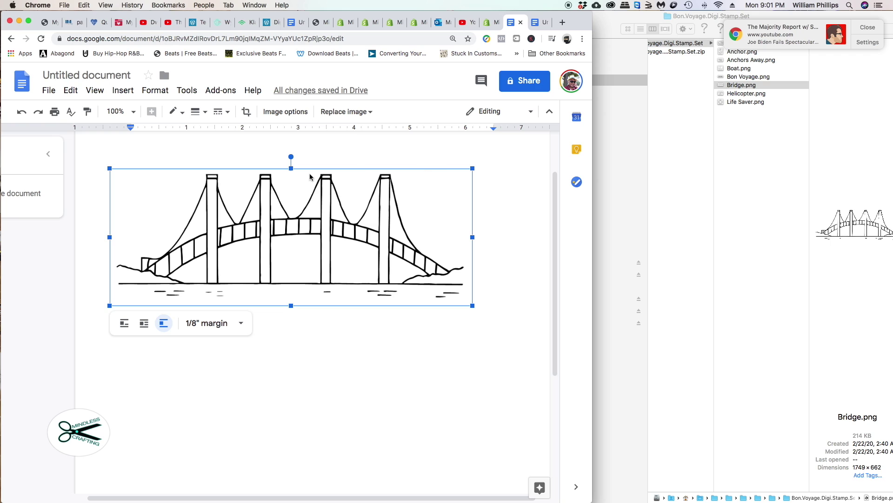
pyautogui.moveTo(472, 168); pyautogui.dragTo(308, 230)
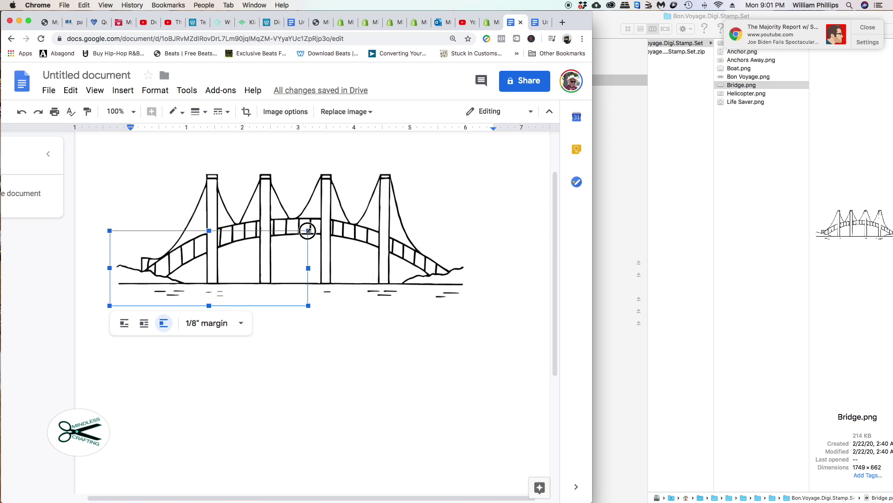
pyautogui.moveTo(308, 230); pyautogui.dragTo(389, 200)
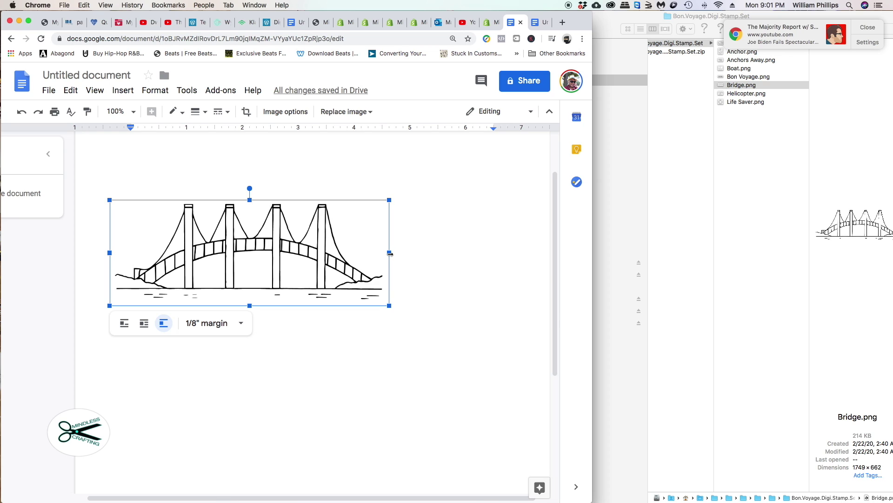
# - Undo the bridge's stretching and resizing to return it to its earlier larger, undistorted size
pyautogui.moveTo(390, 253); pyautogui.dragTo(249, 247)
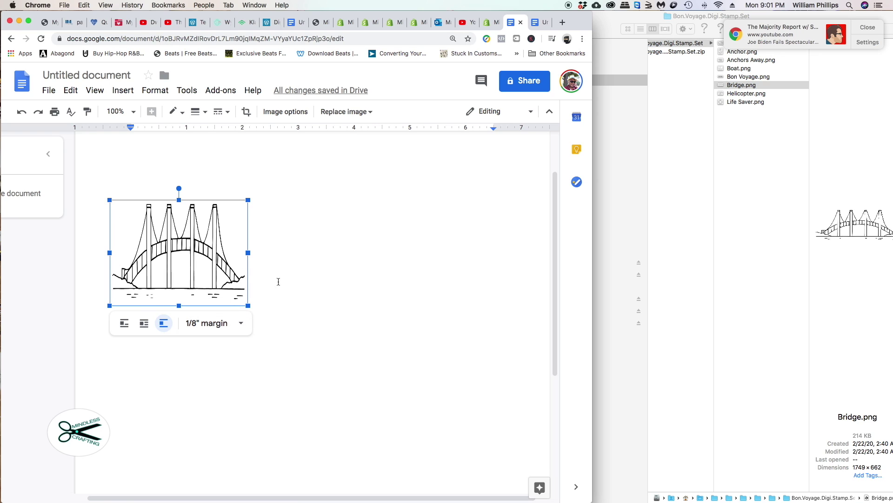
pyautogui.moveTo(249, 252); pyautogui.dragTo(436, 257)
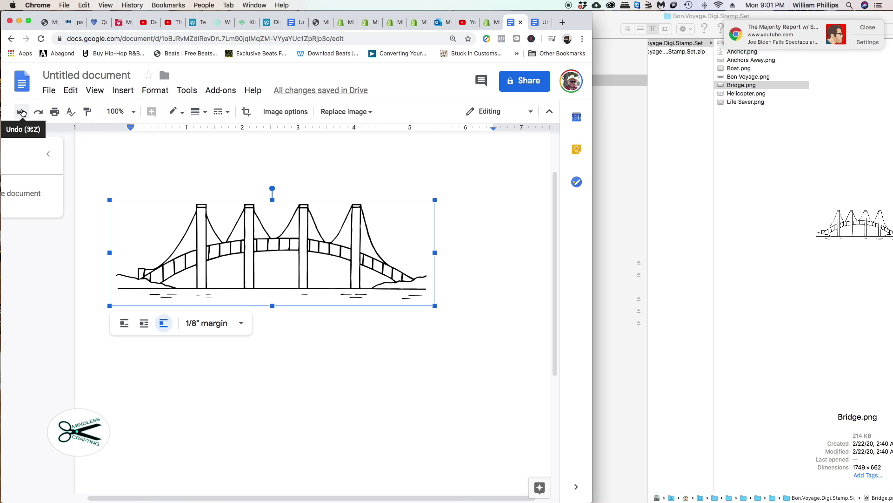
pyautogui.click(22, 112)
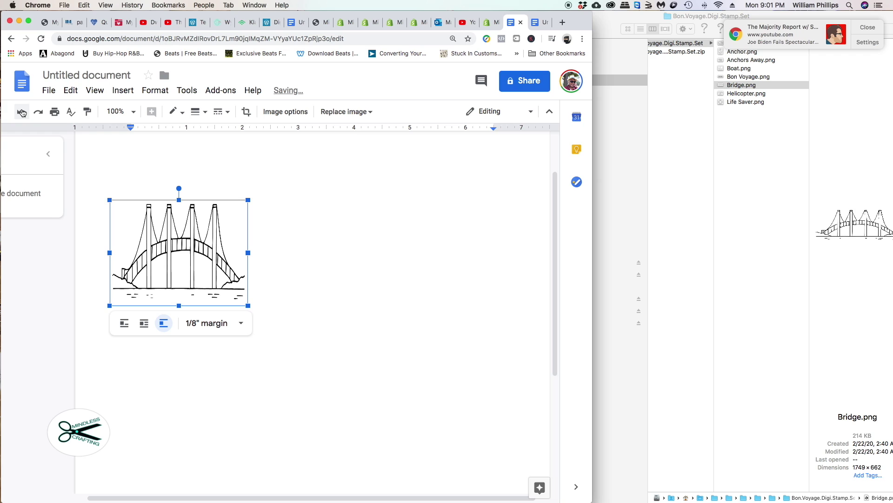
pyautogui.click(22, 113)
pyautogui.click(22, 112)
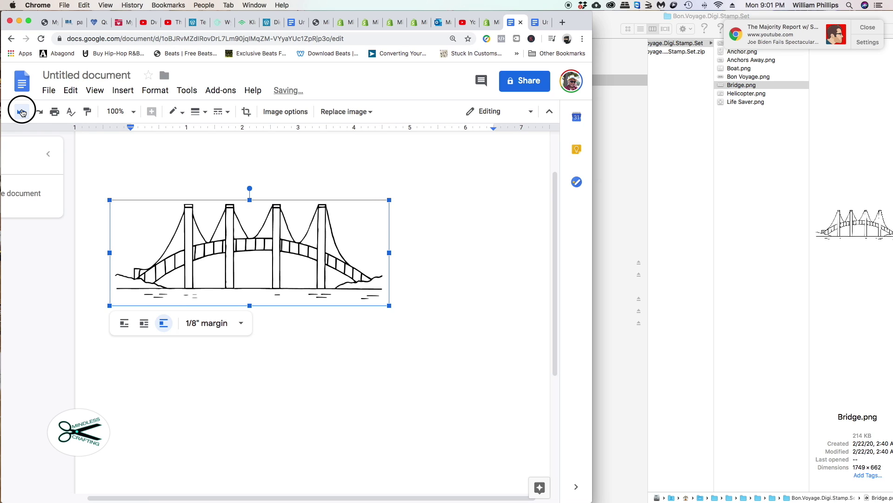
pyautogui.click(22, 113)
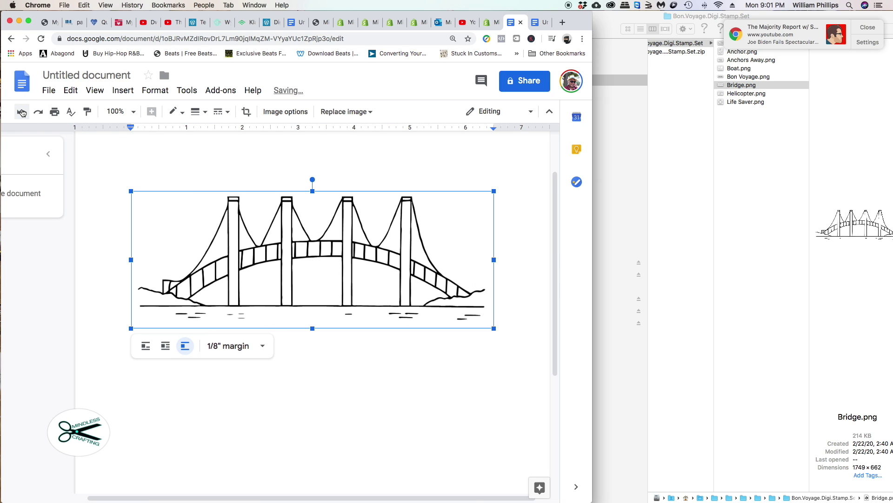
pyautogui.click(22, 113)
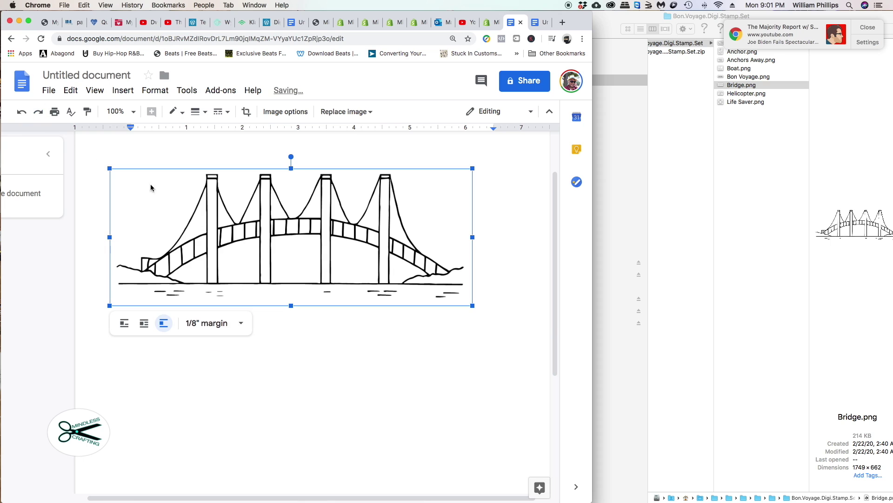
pyautogui.click(296, 236)
# - Move the bridge lower, shrink it to about half size, and shift it toward the centre
pyautogui.moveTo(296, 236); pyautogui.dragTo(305, 354)
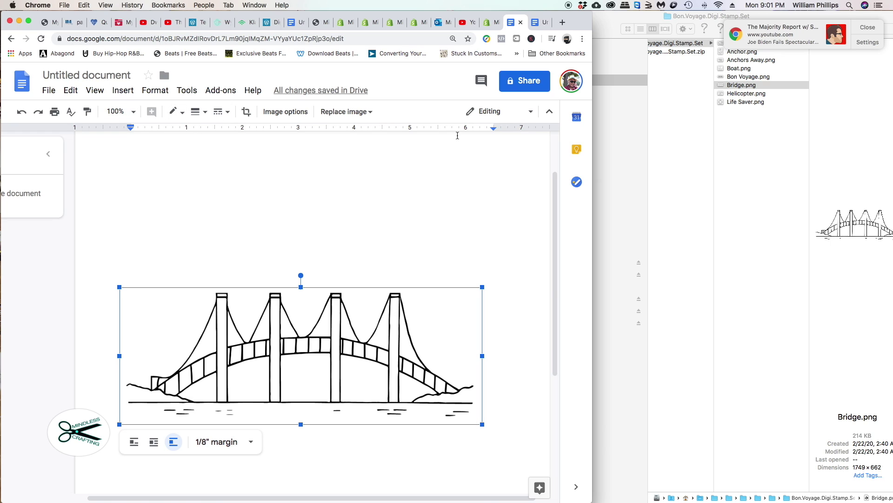
pyautogui.moveTo(484, 425); pyautogui.dragTo(304, 322)
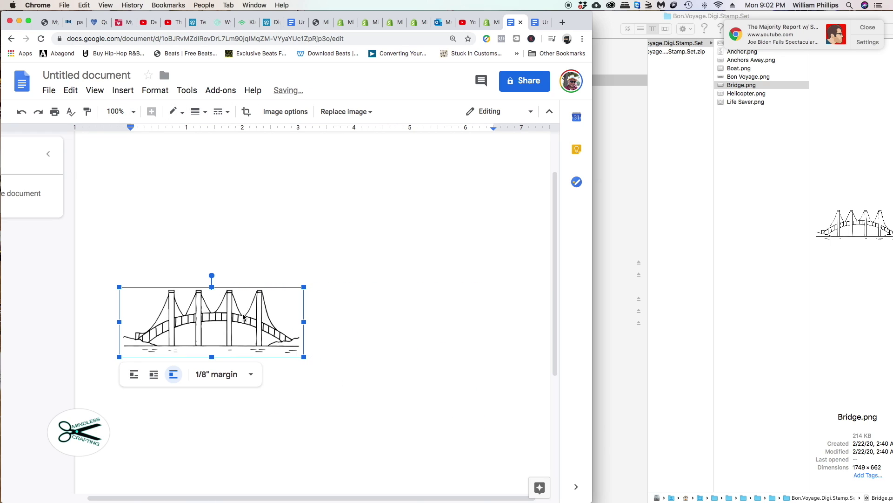
pyautogui.moveTo(239, 313); pyautogui.dragTo(325, 333)
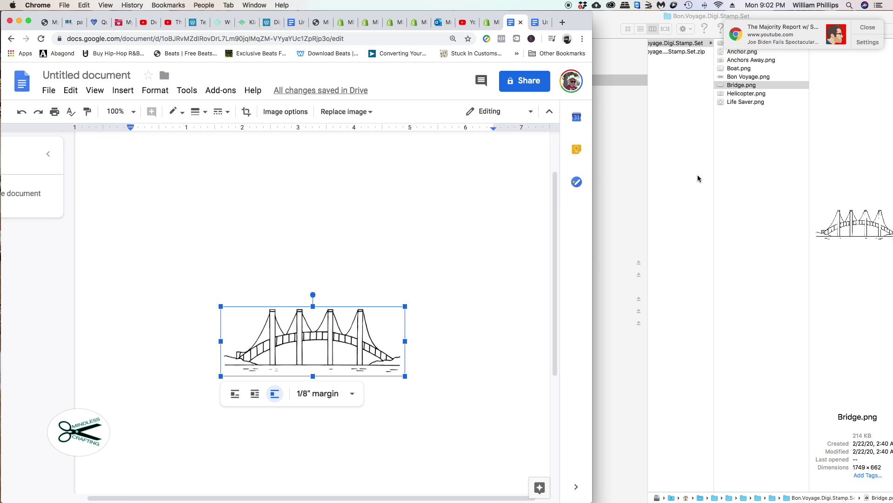
pyautogui.click(868, 27)
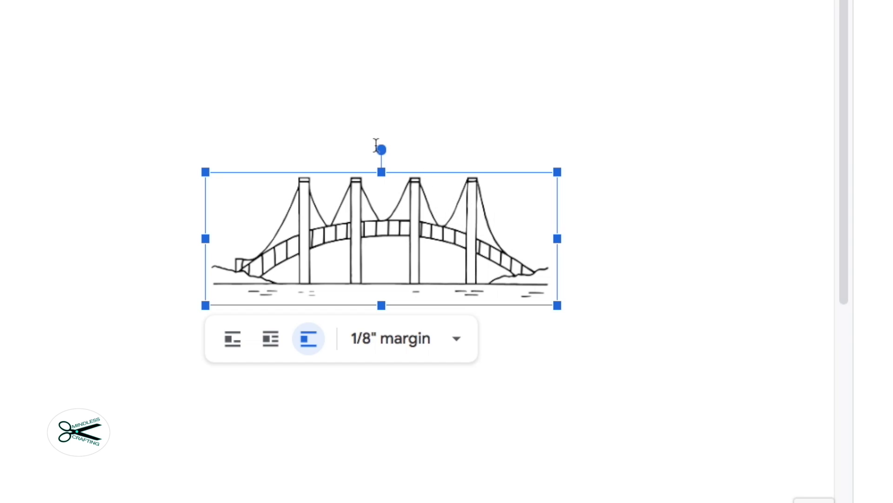
pyautogui.moveTo(381, 149); pyautogui.dragTo(471, 142)
pyautogui.moveTo(440, 172); pyautogui.dragTo(297, 150)
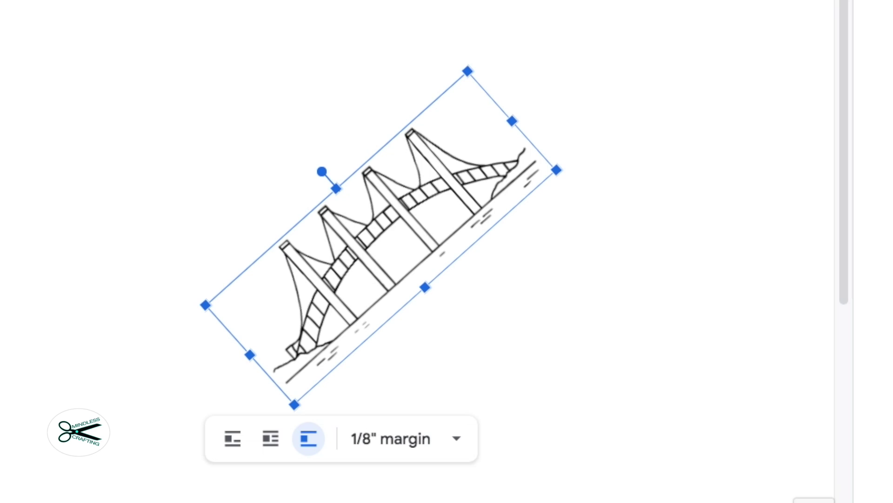
pyautogui.hotkey('ctrl', 'z')
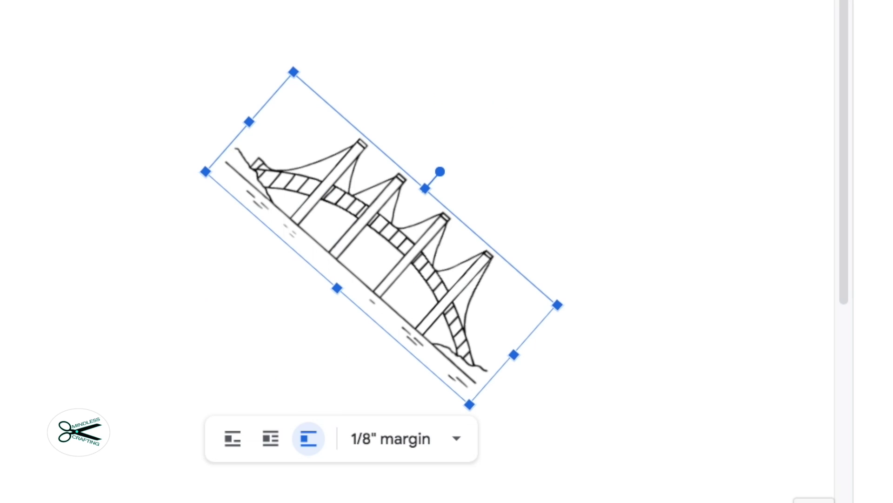
pyautogui.hotkey('ctrl', 'z')
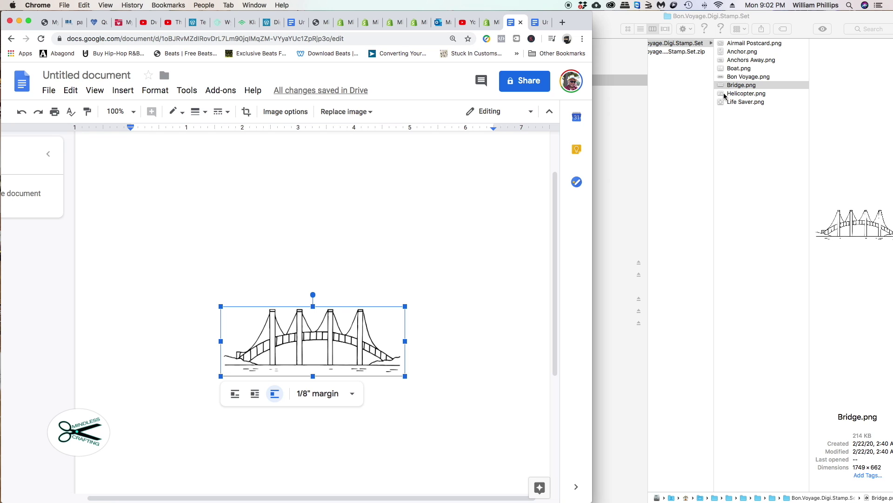
# - Drag Helicopter.png into the doc above the bridge and shrink it to about half size
pyautogui.moveTo(722, 90); pyautogui.dragTo(253, 256)
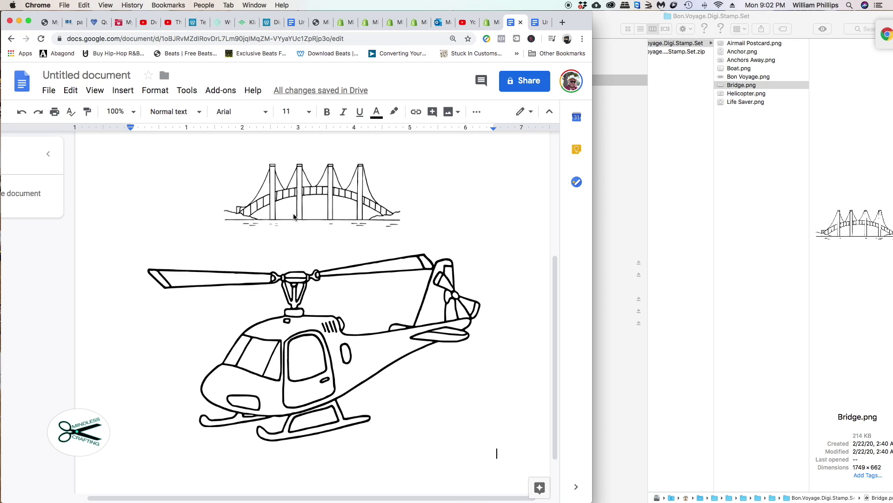
pyautogui.scroll(2, 333, 248)
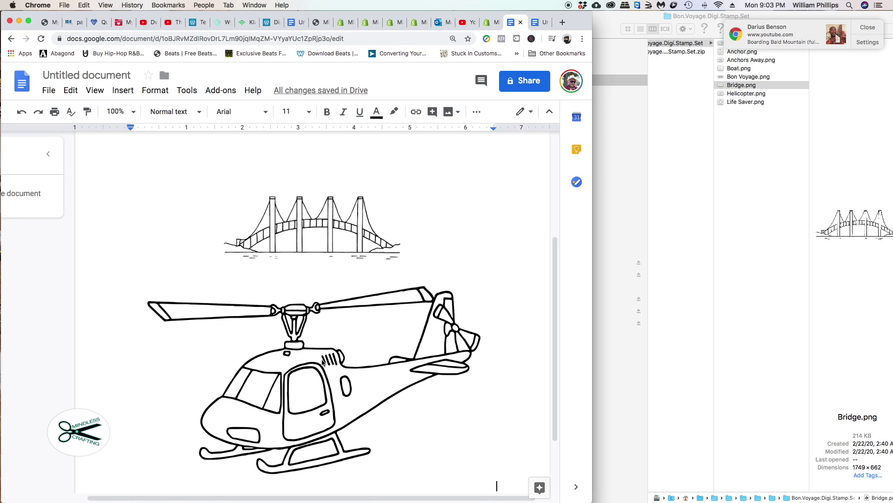
pyautogui.click(313, 372)
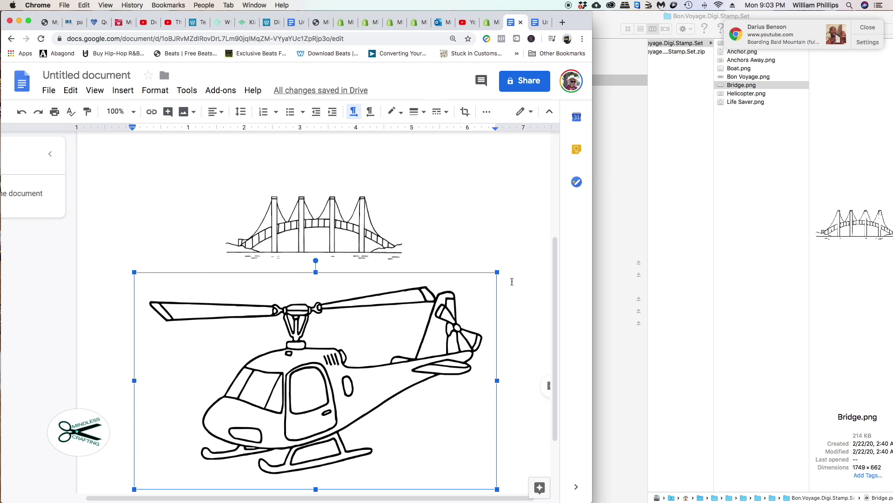
pyautogui.moveTo(134, 272); pyautogui.dragTo(390, 401)
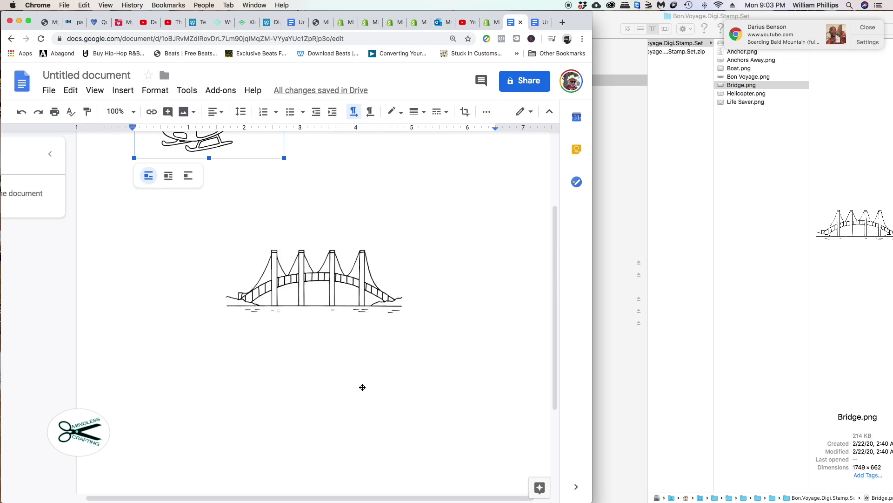
pyautogui.scroll(3, 363, 387)
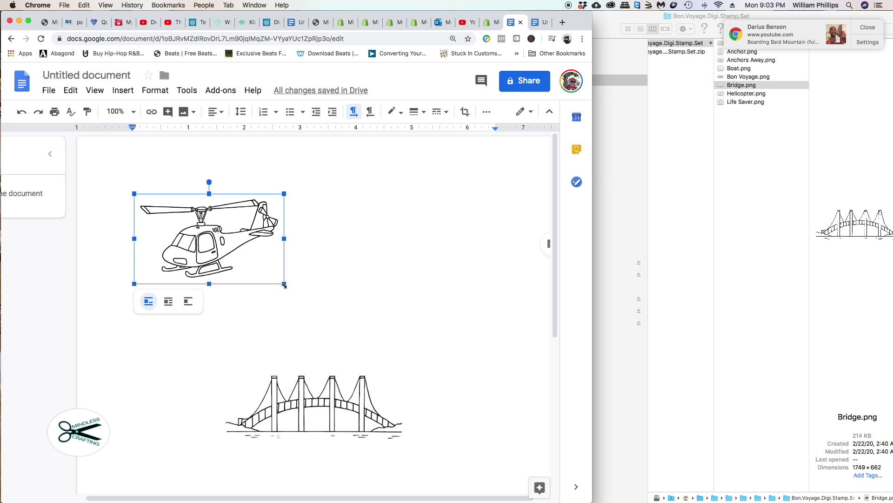
pyautogui.moveTo(284, 283); pyautogui.dragTo(211, 236)
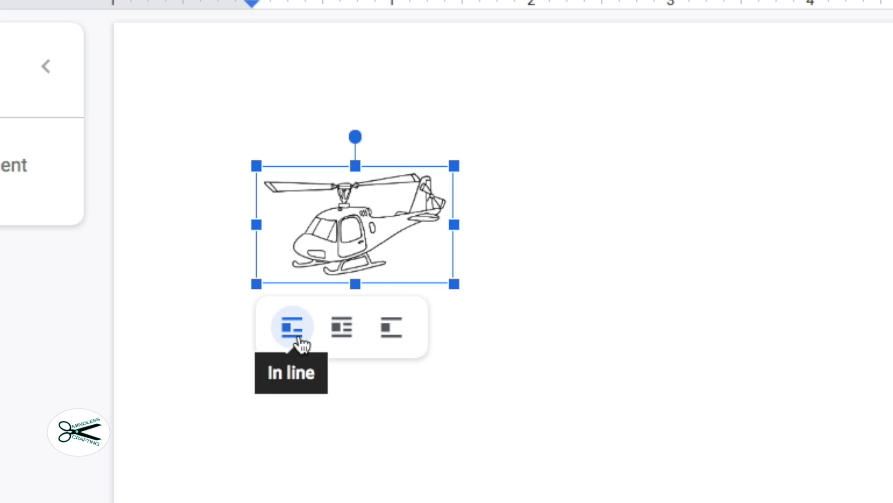
# - Set the helicopter to Break text and drop it over the bridge's left end
pyautogui.click(400, 338)
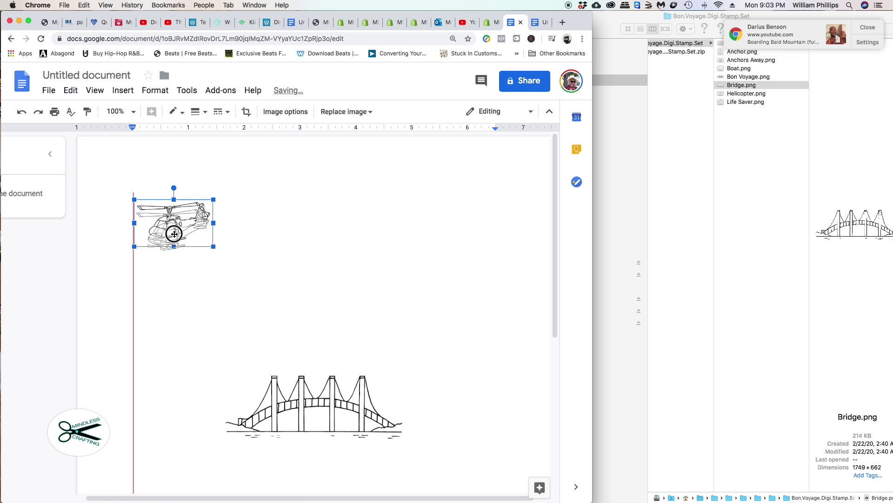
pyautogui.moveTo(174, 233); pyautogui.dragTo(189, 349)
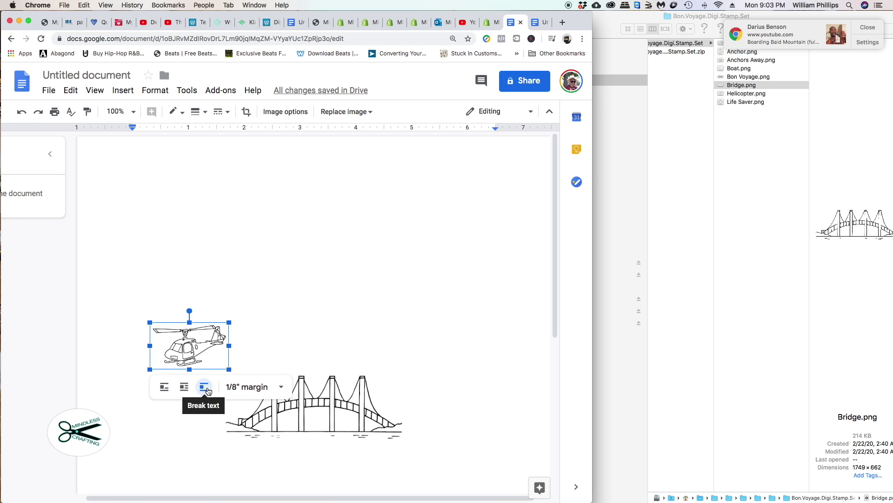
pyautogui.moveTo(187, 342); pyautogui.dragTo(238, 420)
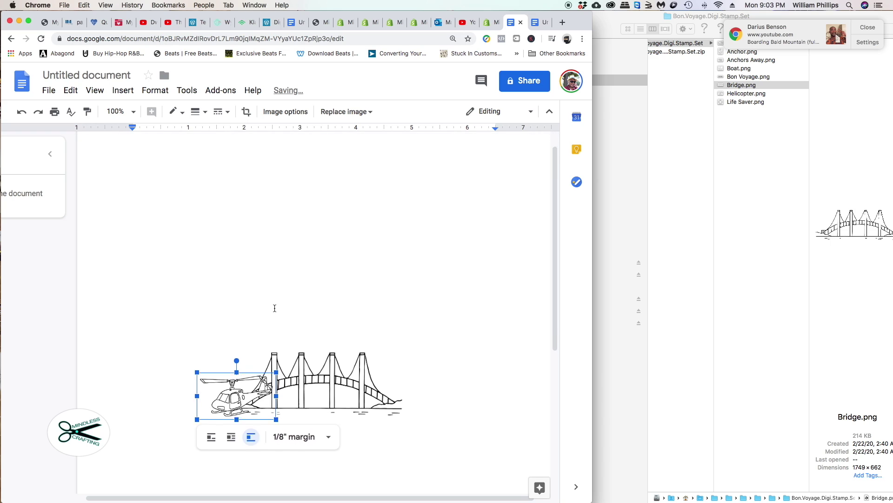
pyautogui.scroll(-3, 279, 312)
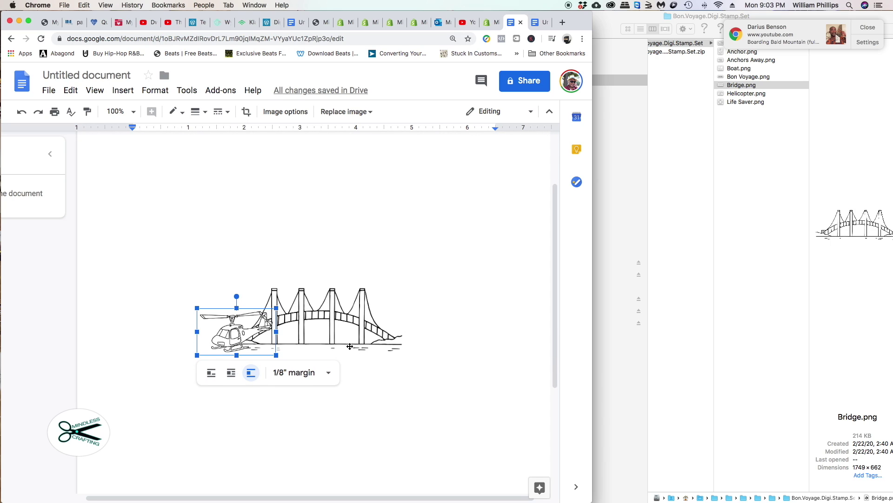
# - Slide the bridge right behind the helicopter, then raise the helicopter above its left end
pyautogui.click(243, 333)
pyautogui.moveTo(244, 333); pyautogui.dragTo(240, 334)
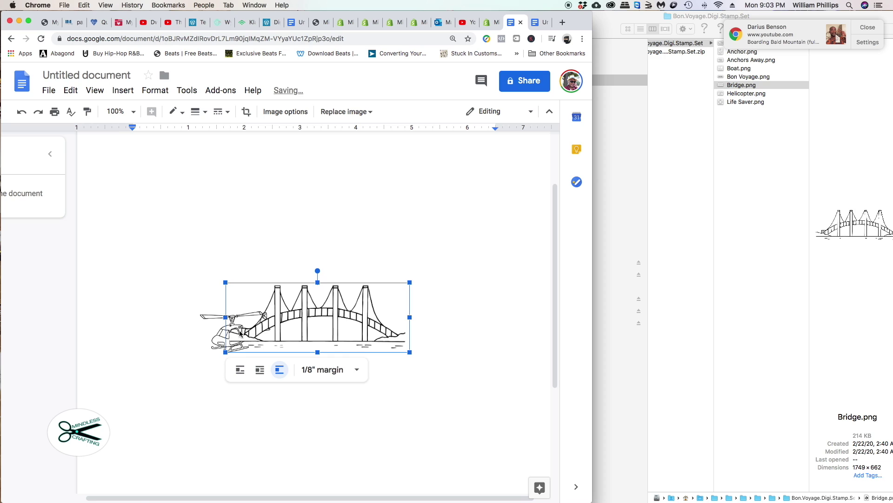
pyautogui.click(215, 344)
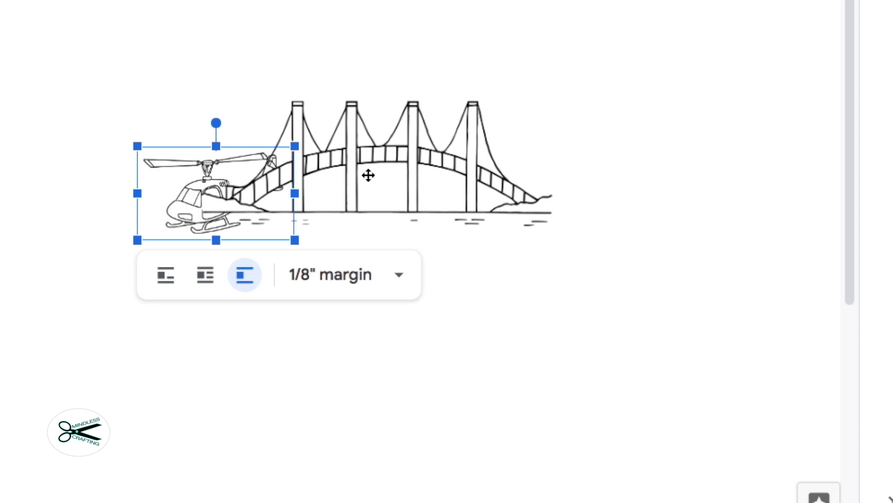
pyautogui.click(372, 175)
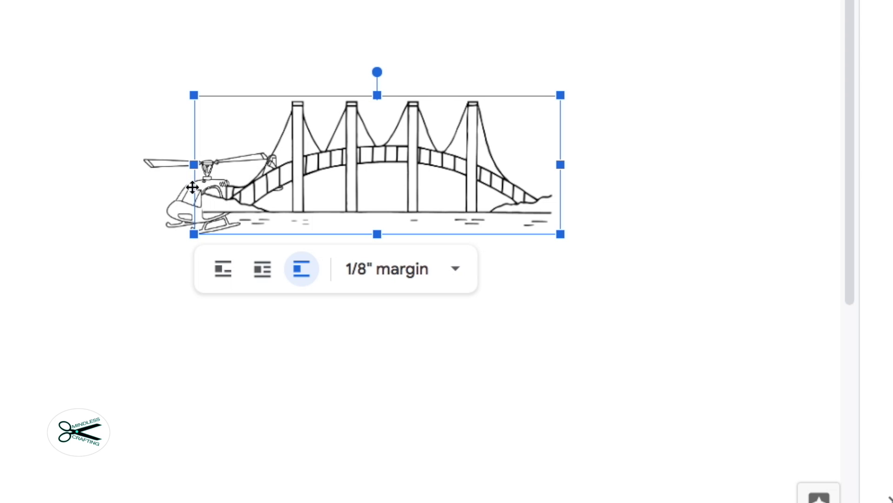
pyautogui.click(168, 217)
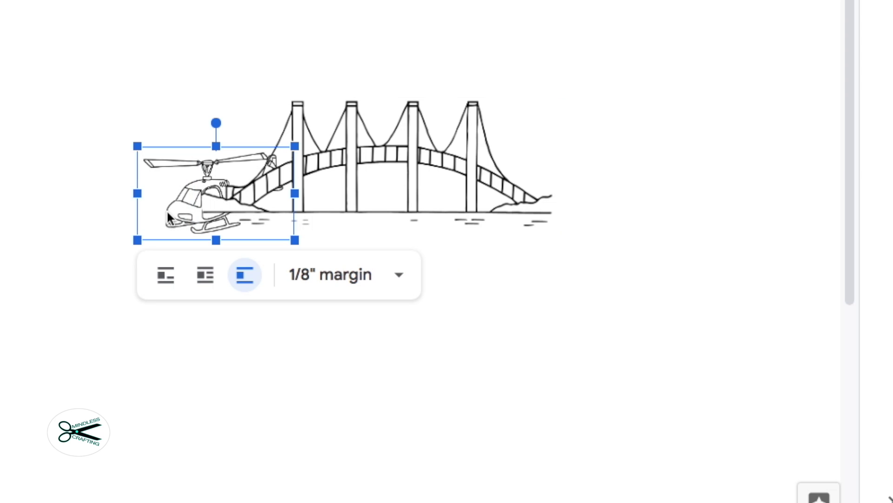
pyautogui.moveTo(160, 210); pyautogui.dragTo(257, 125)
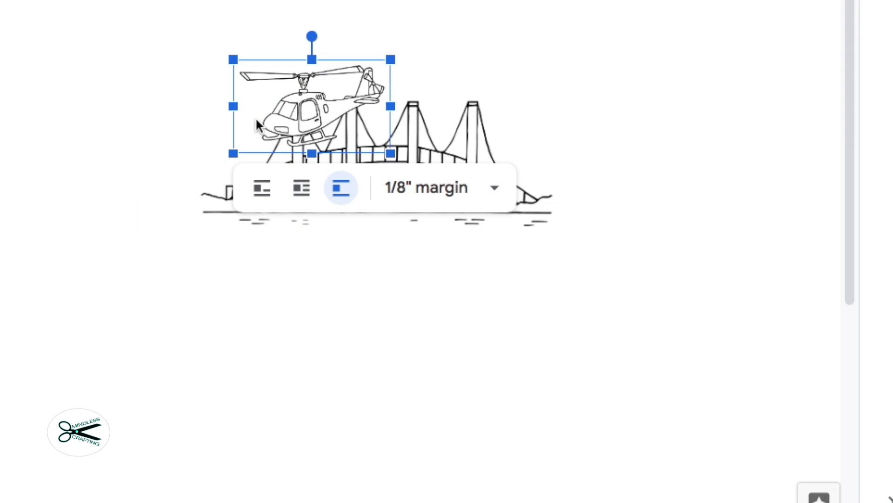
# - Nudge the bridge up and slightly left so its left towers cross the helicopter
pyautogui.click(530, 359)
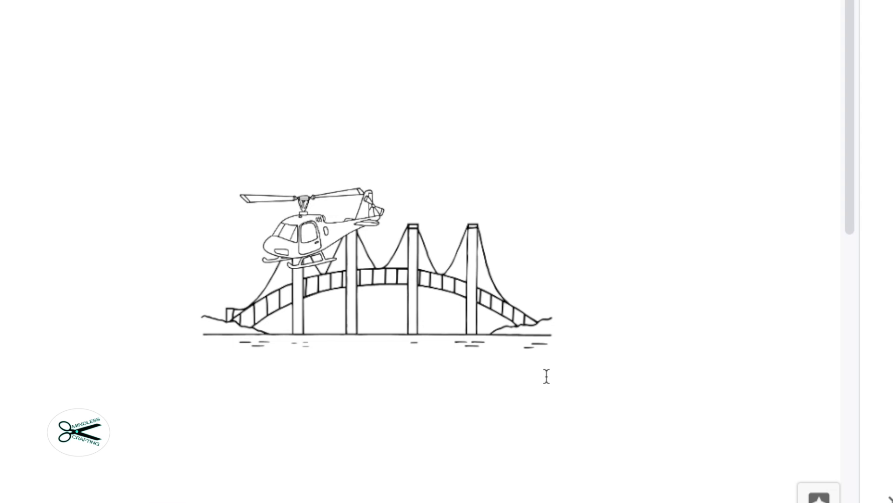
pyautogui.click(355, 294)
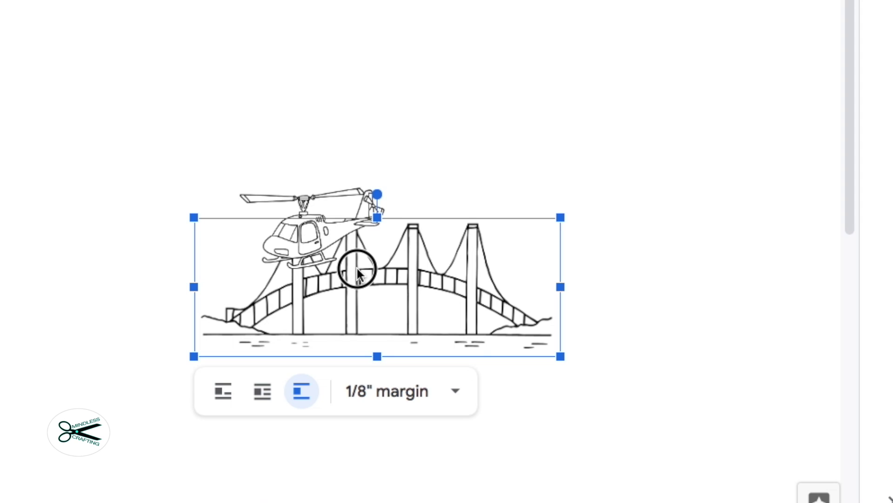
pyautogui.moveTo(355, 268)
pyautogui.mouseDown()
pyautogui.moveTo(474, 269)
pyautogui.moveTo(363, 262)
pyautogui.mouseUp()
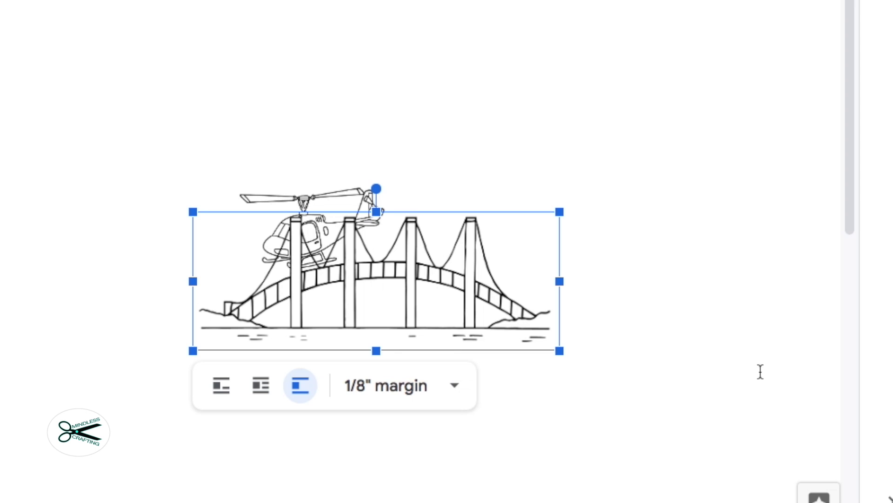
pyautogui.click(316, 207)
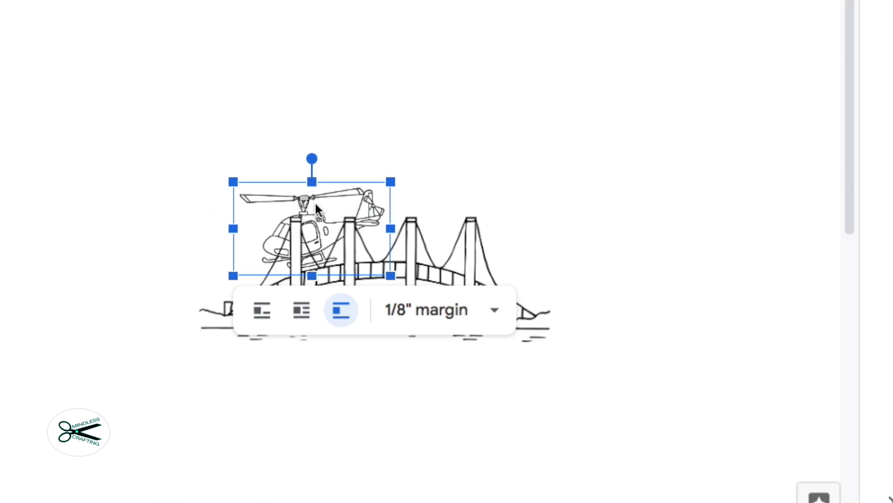
pyautogui.click(304, 204)
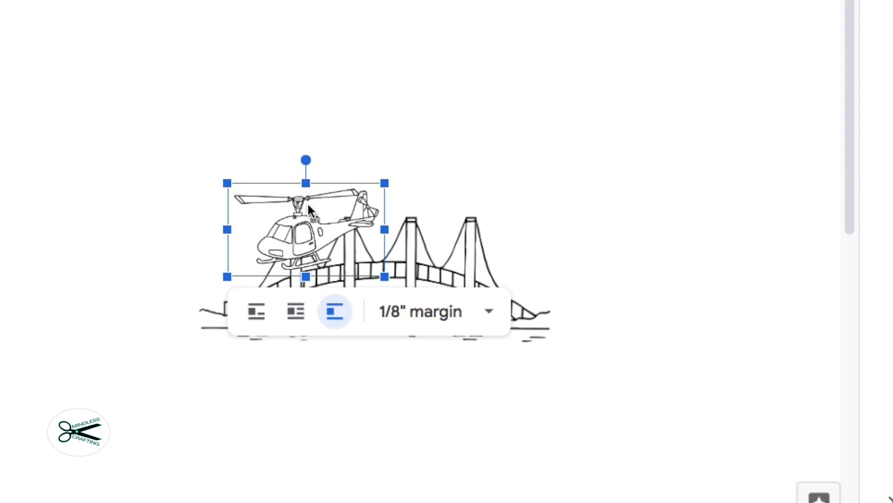
pyautogui.click(435, 260)
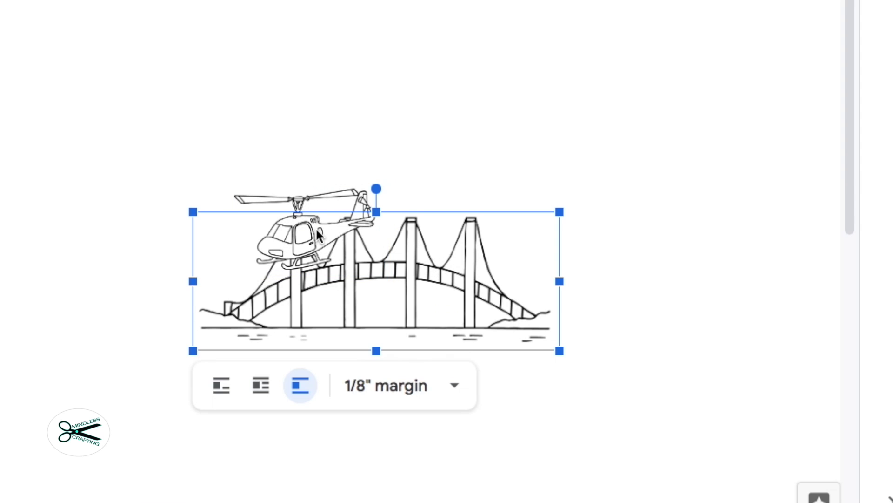
pyautogui.click(435, 260)
pyautogui.moveTo(436, 262); pyautogui.dragTo(429, 261)
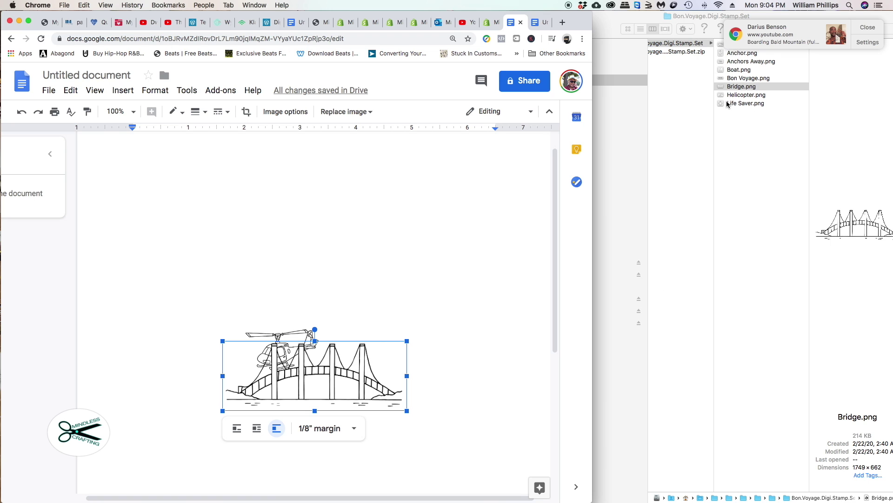
# - Drag Boat.png into the document and shrink it to a small stamp
pyautogui.moveTo(723, 70); pyautogui.dragTo(254, 291)
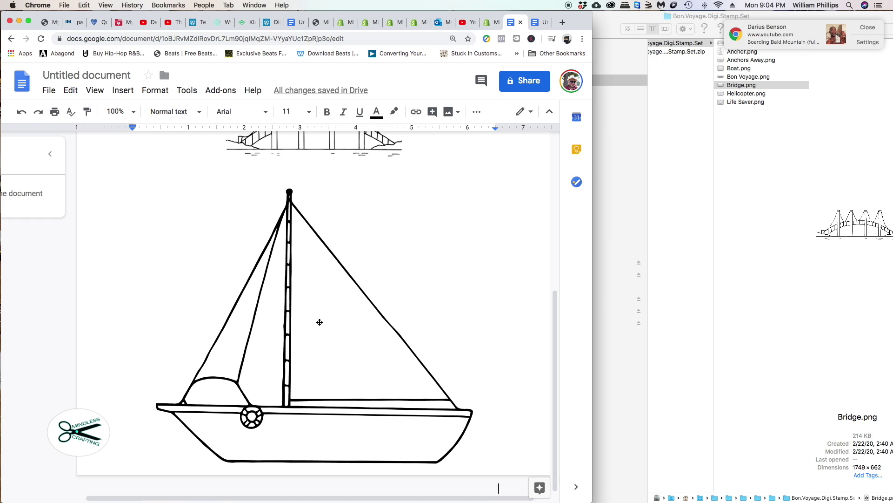
pyautogui.click(319, 322)
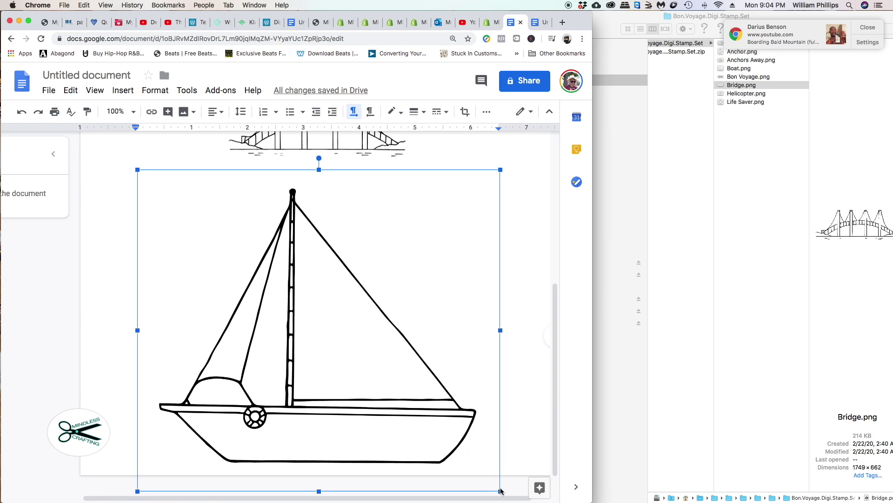
pyautogui.moveTo(501, 489); pyautogui.dragTo(186, 92)
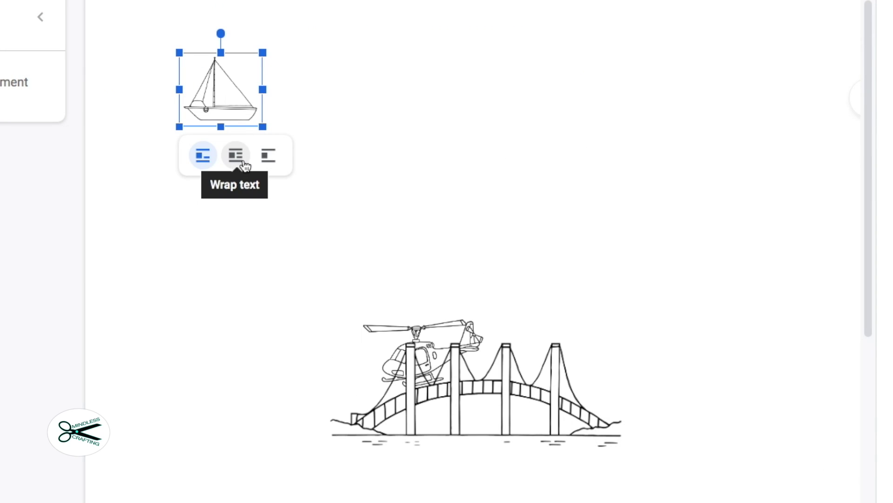
# - Set the boat to Break text and place it on the water under the bridge
pyautogui.click(270, 161)
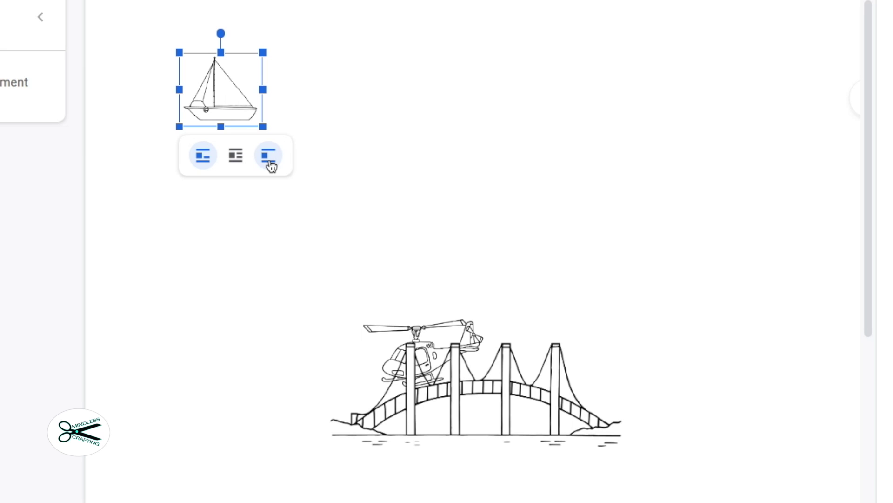
pyautogui.click(229, 101)
pyautogui.moveTo(229, 101); pyautogui.dragTo(514, 440)
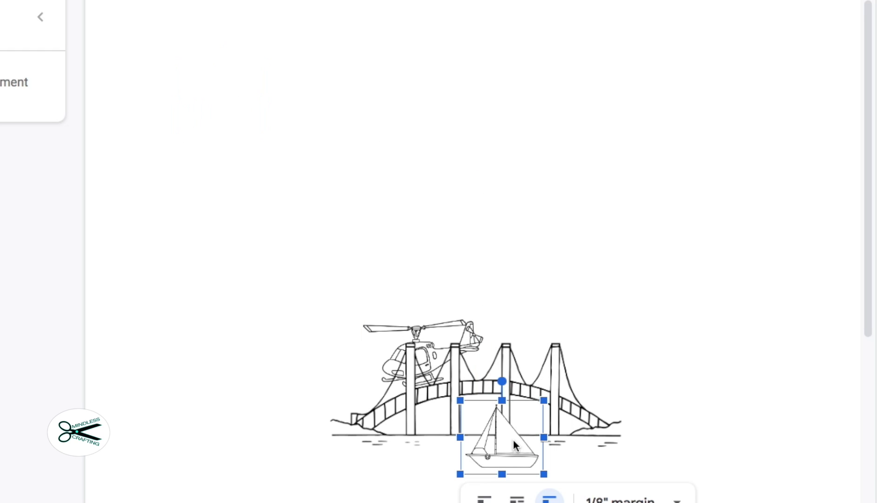
pyautogui.click(254, 371)
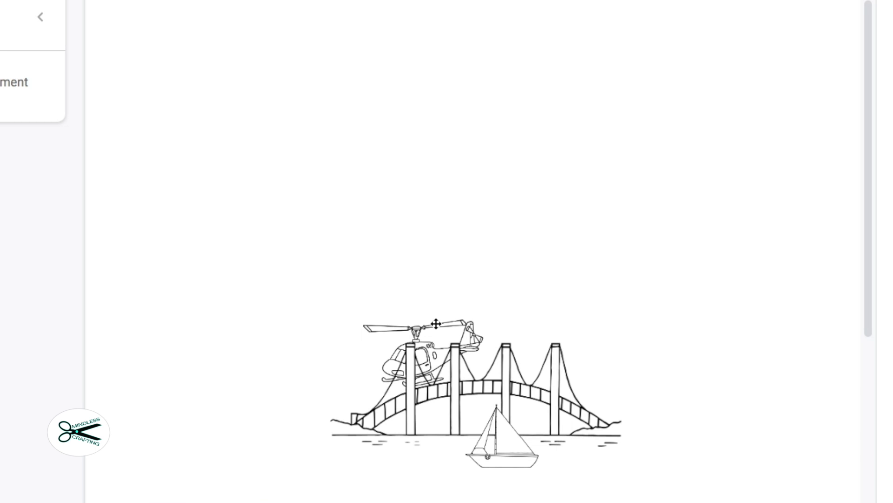
# - Drag the helicopter slightly up and left to hover just above the bridge's left towers
pyautogui.hscroll(2, 435, 323)
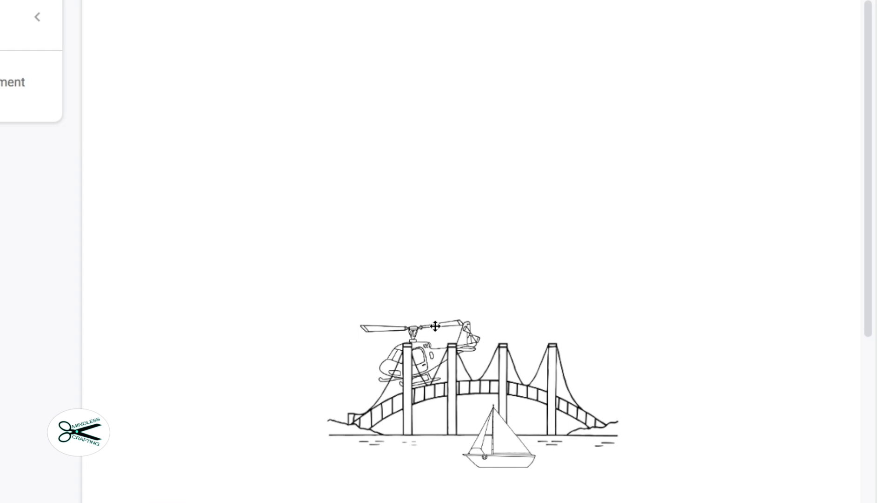
pyautogui.click(363, 329)
pyautogui.hscroll(-1, 363, 328)
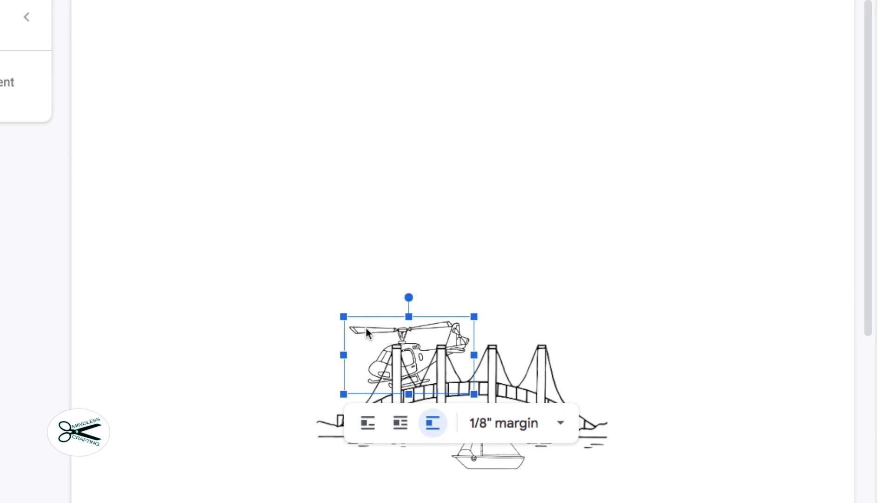
pyautogui.scroll(-1, 366, 332)
pyautogui.moveTo(365, 320); pyautogui.dragTo(354, 297)
pyautogui.hscroll(-2, 354, 298)
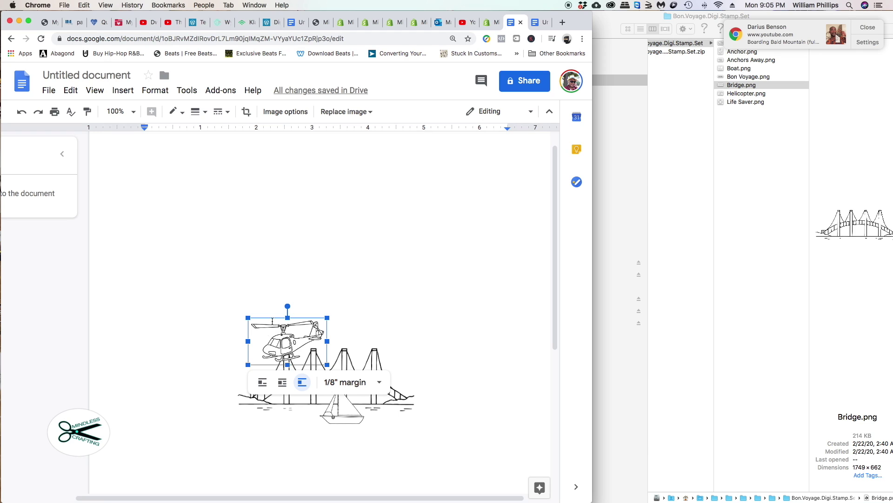
pyautogui.click(395, 232)
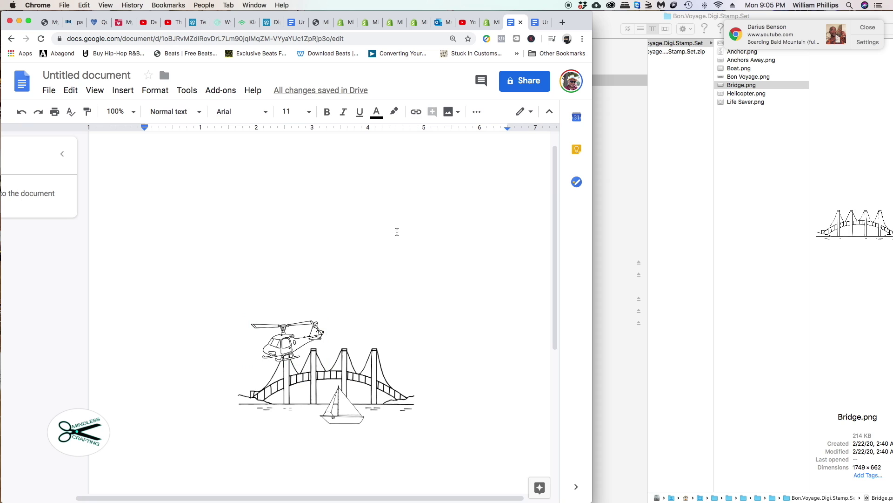
# - Switch to the tab with the six-step 'how to flip an image in Docs' instructions
pyautogui.click(536, 21)
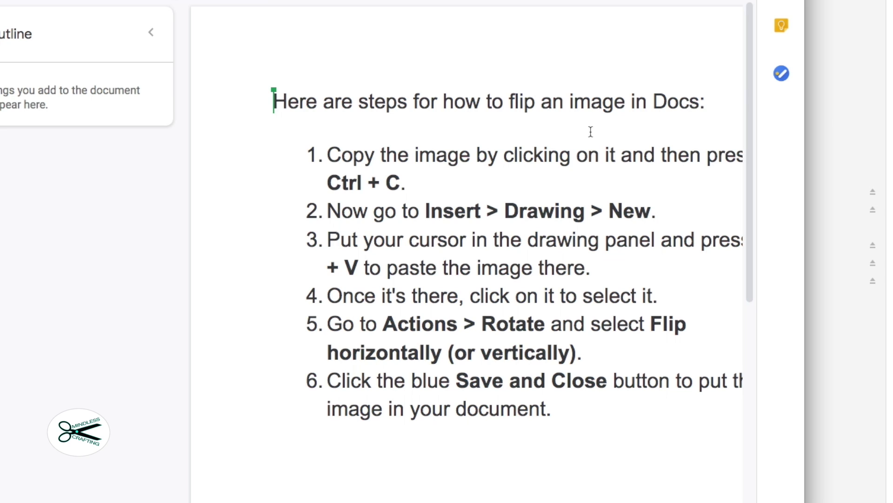
pyautogui.hscroll(5, 578, 131)
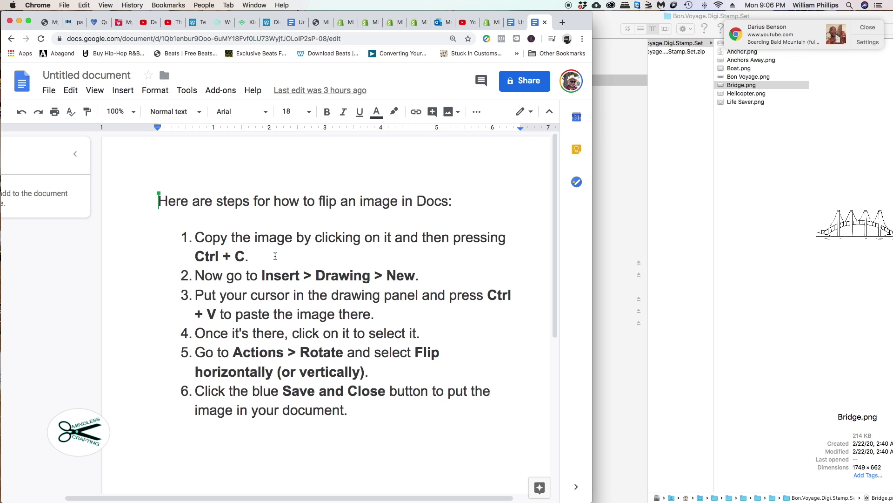
# - Copy the helicopter image via its right-click menu, glance at the instructions, and return to the scene
pyautogui.click(512, 22)
pyautogui.click(291, 339)
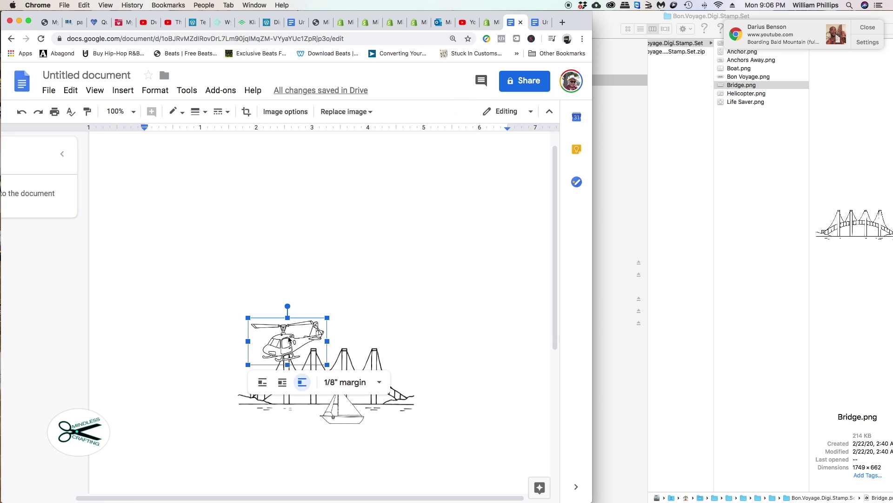
pyautogui.rightClick(271, 329)
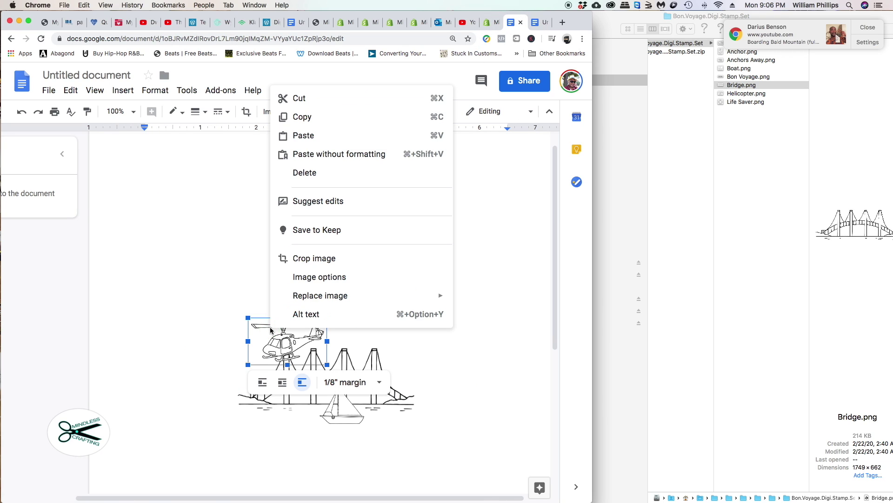
pyautogui.click(311, 118)
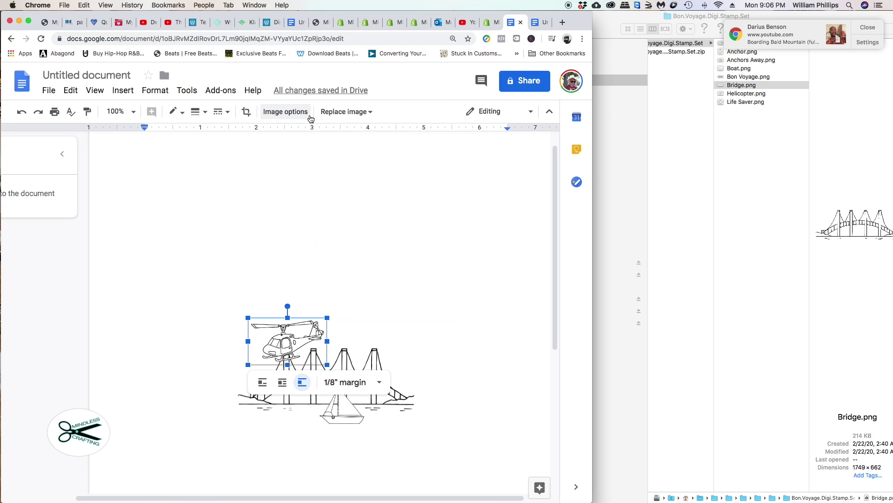
pyautogui.click(536, 23)
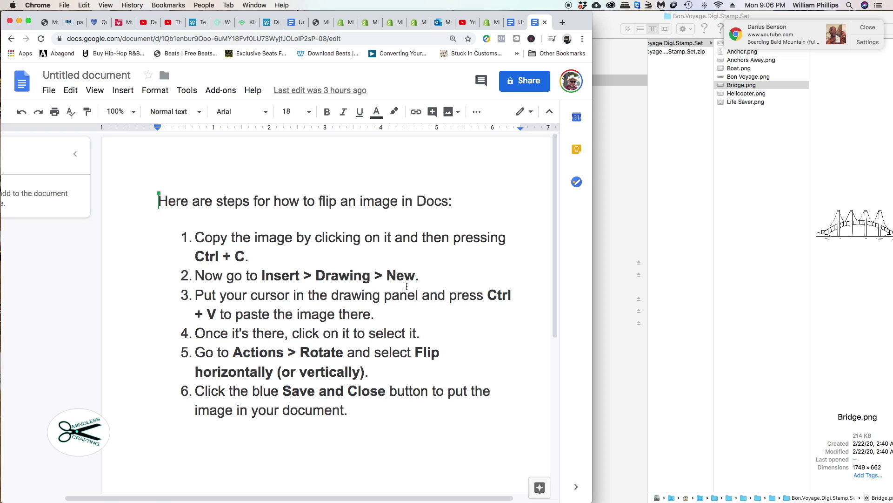
pyautogui.click(513, 22)
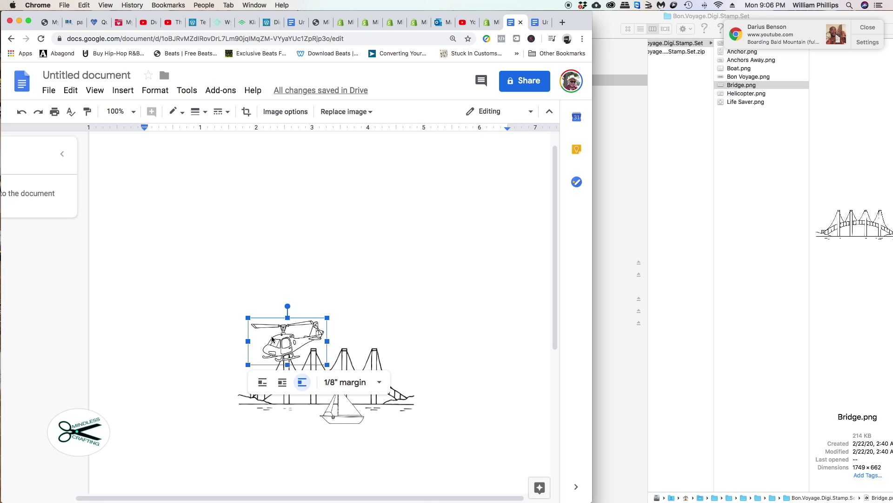
# - Deselect the helicopter and go to Insert > Drawing to begin a new drawing
pyautogui.click(119, 93)
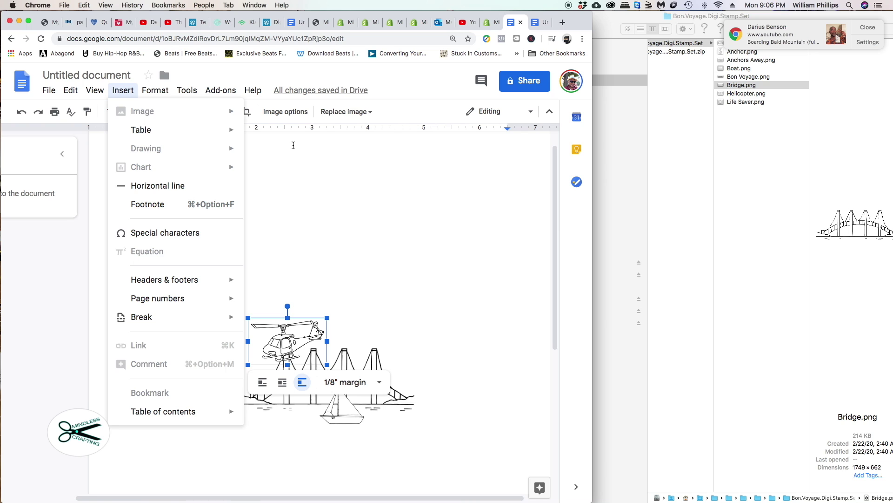
pyautogui.press('Escape')
pyautogui.click(262, 239)
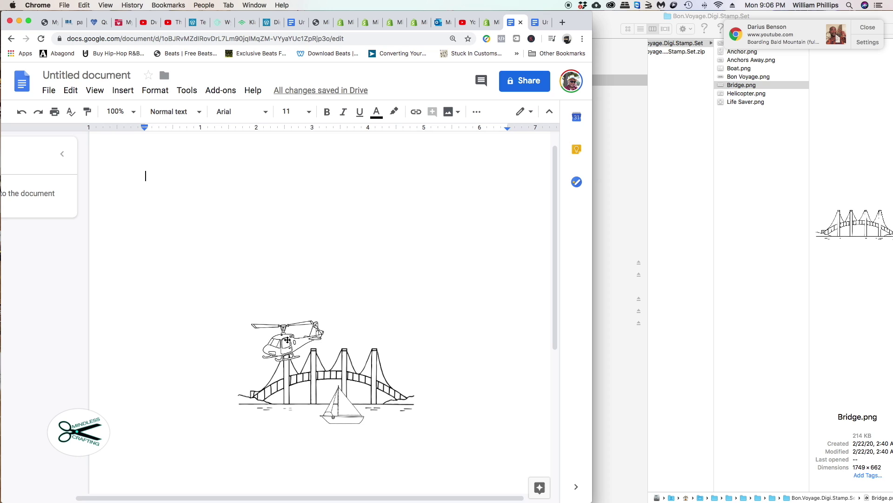
pyautogui.click(288, 335)
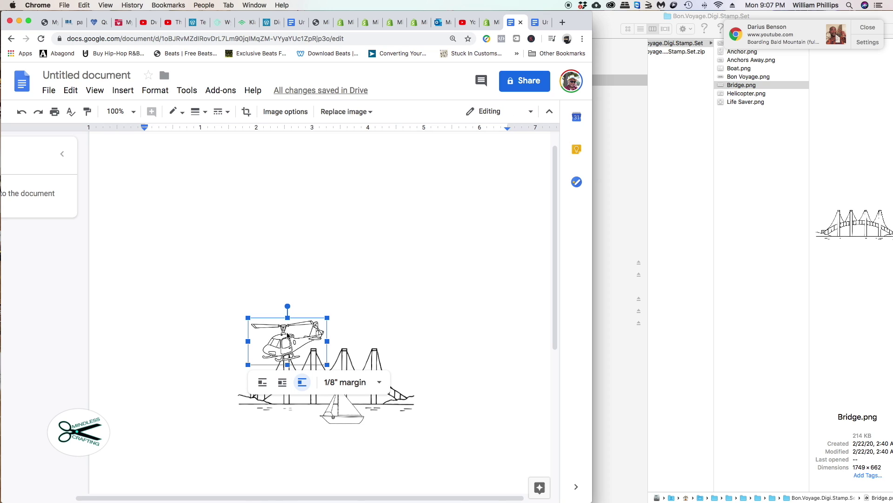
pyautogui.click(237, 286)
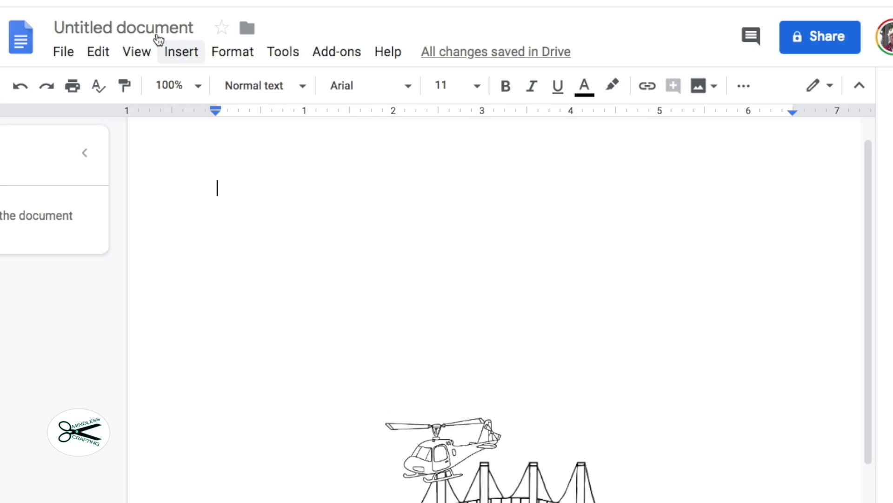
pyautogui.click(126, 90)
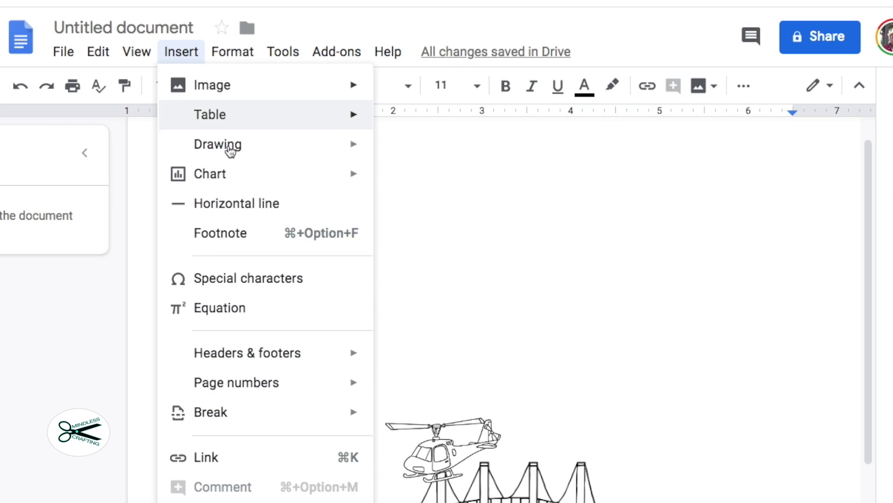
pyautogui.moveTo(226, 152)
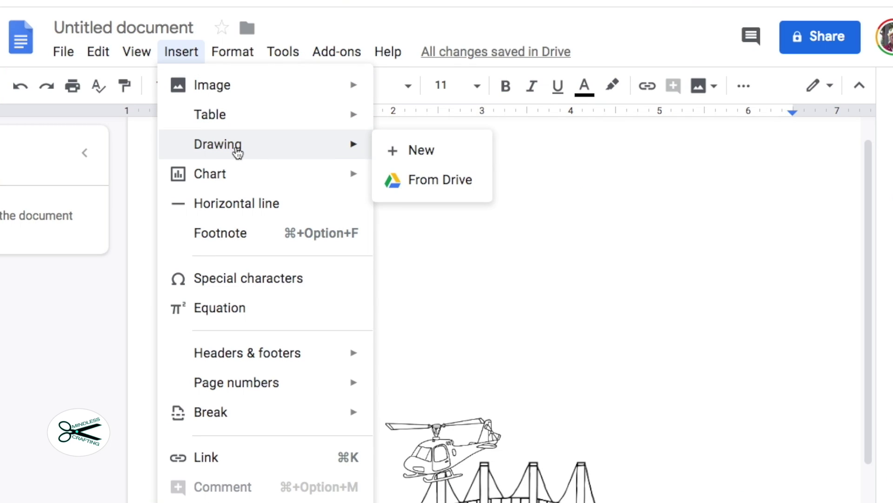
# - Create a new drawing, paste the helicopter, and move it to canvas centre-right
pyautogui.click(429, 152)
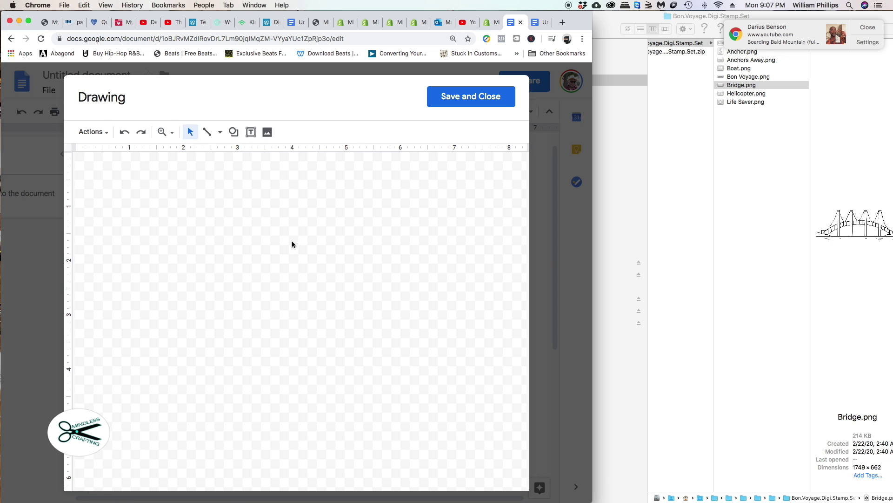
pyautogui.rightClick(292, 244)
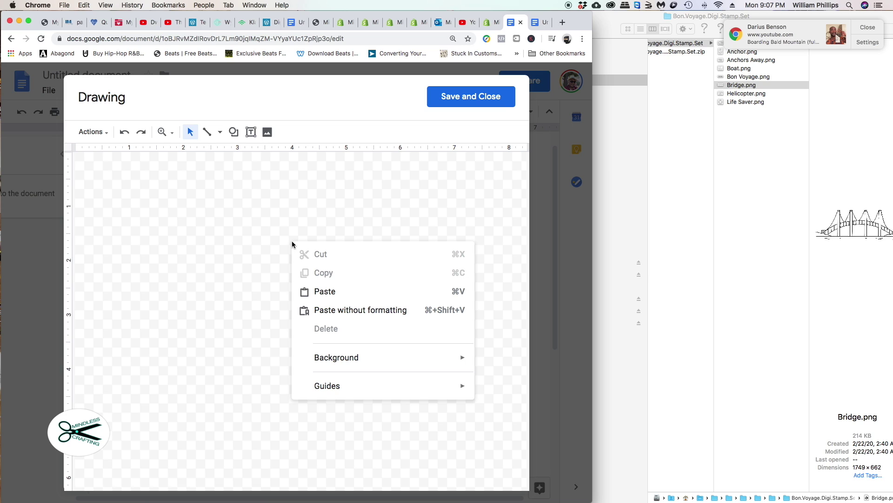
pyautogui.click(325, 291)
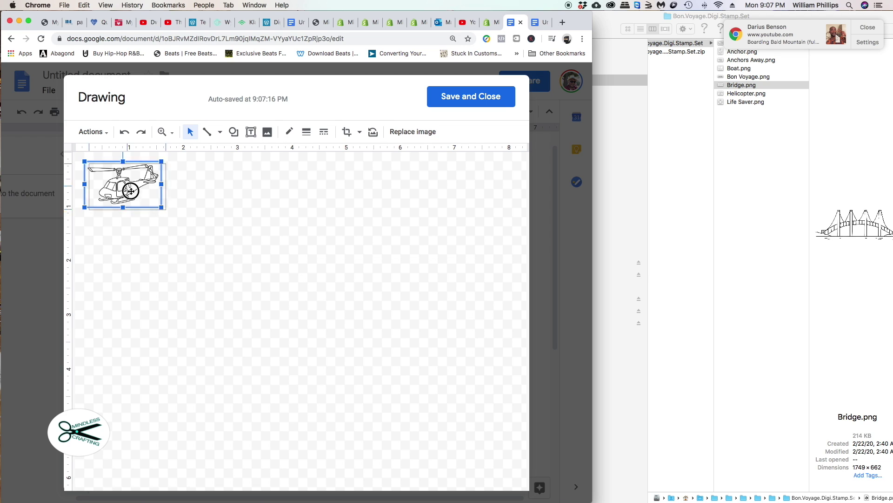
pyautogui.moveTo(128, 189); pyautogui.dragTo(412, 282)
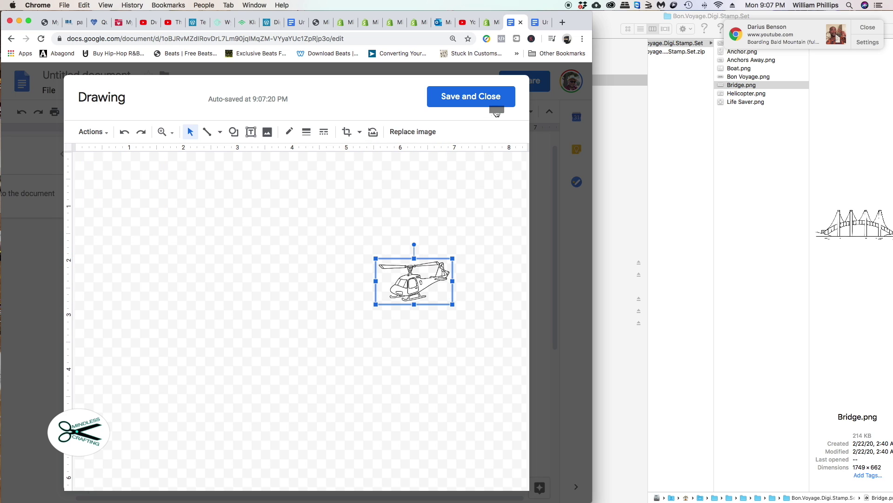
# - Review the image-flipping steps in the instructions document
pyautogui.click(535, 23)
pyautogui.scroll(-1, 270, 400)
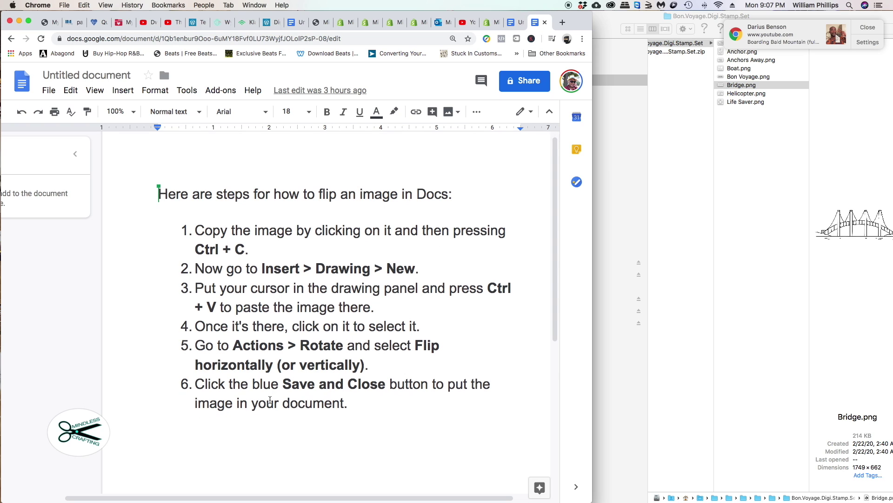
pyautogui.scroll(-1, 270, 401)
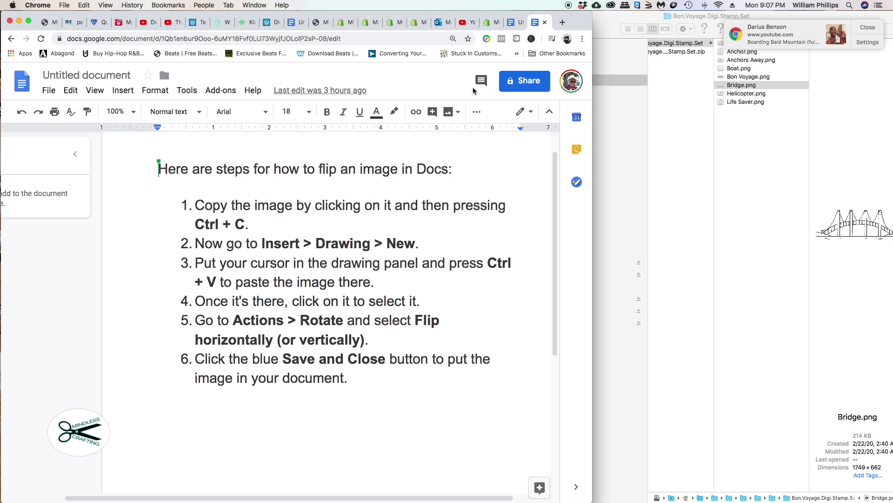
# - Rotate the helicopter 90° clockwise in the drawing, then undo the rotation
pyautogui.click(514, 22)
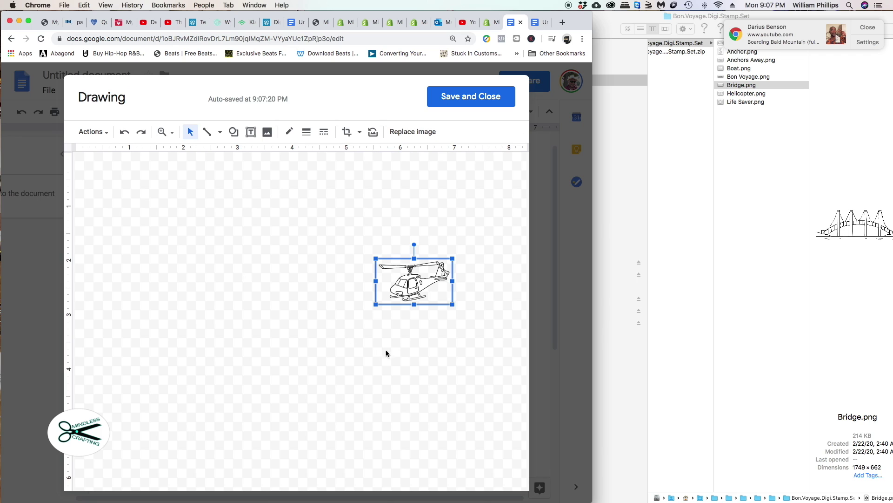
pyautogui.click(105, 134)
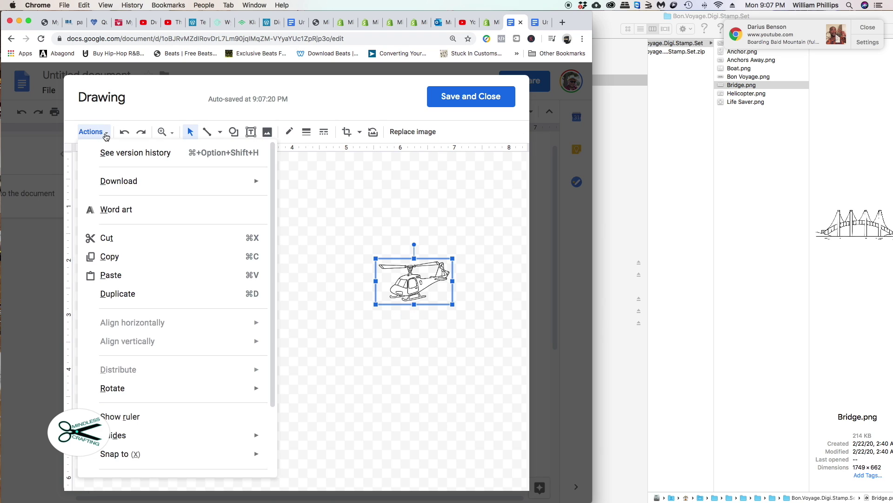
pyautogui.moveTo(124, 391)
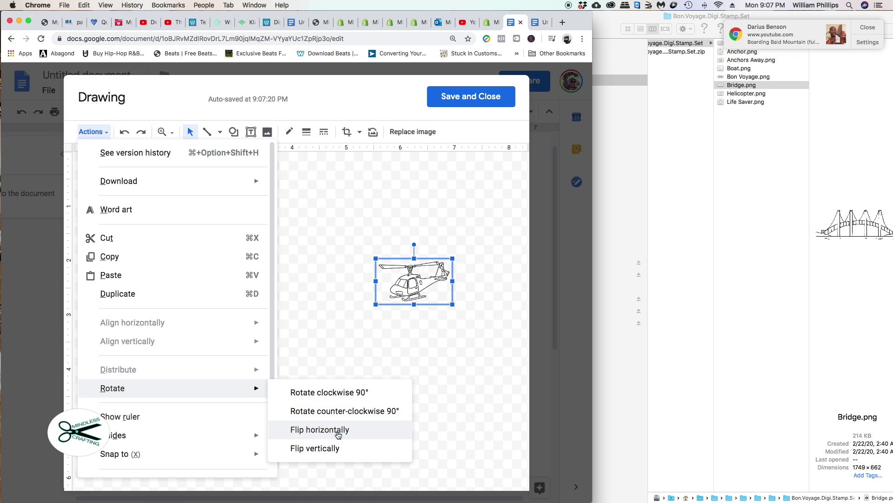
pyautogui.click(337, 395)
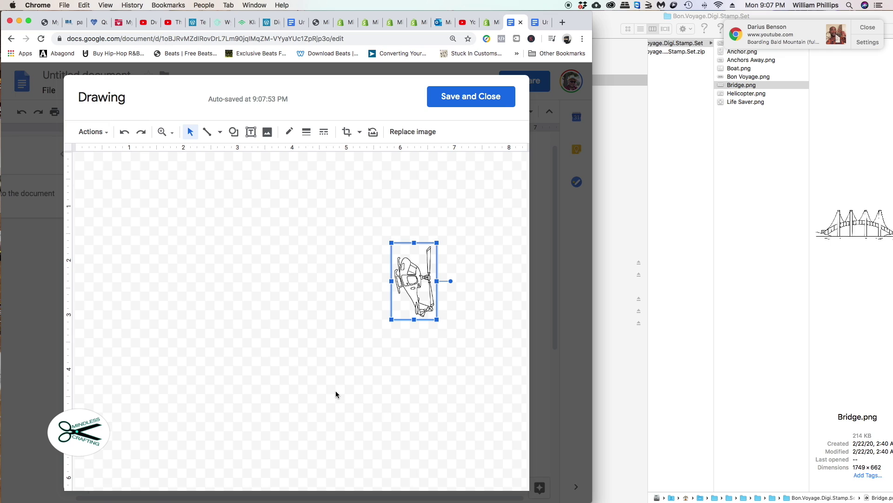
pyautogui.click(107, 135)
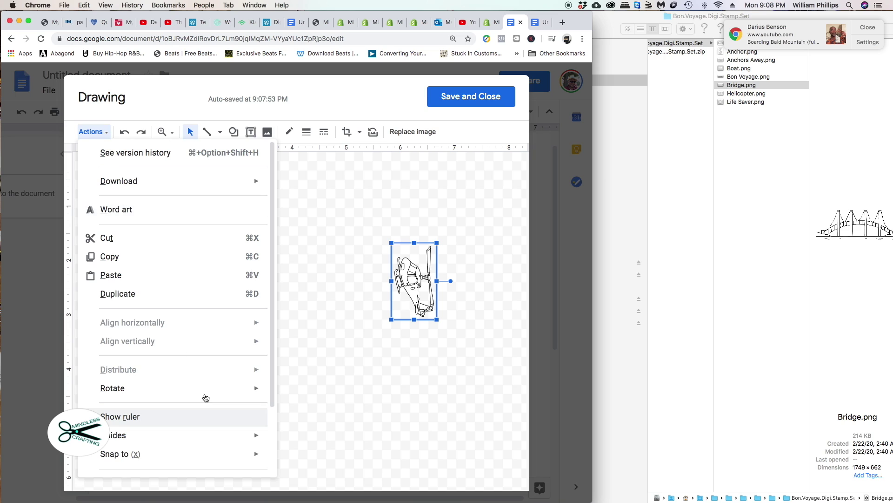
pyautogui.moveTo(205, 393)
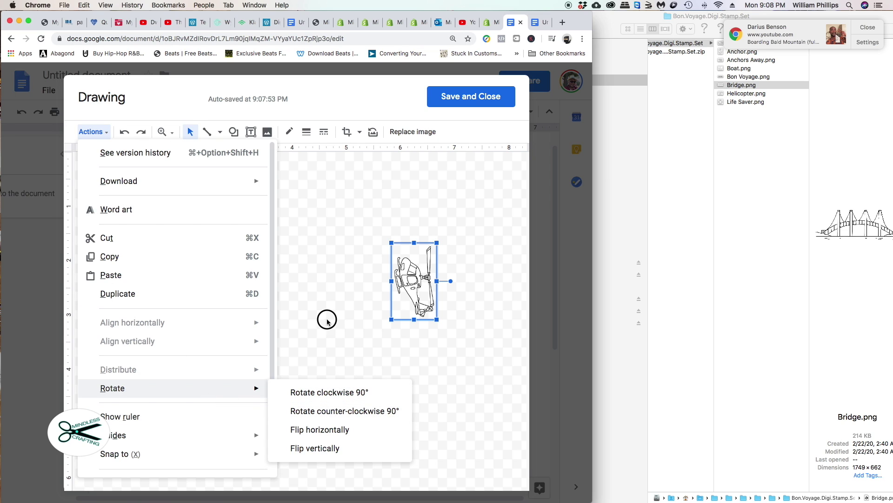
pyautogui.click(327, 321)
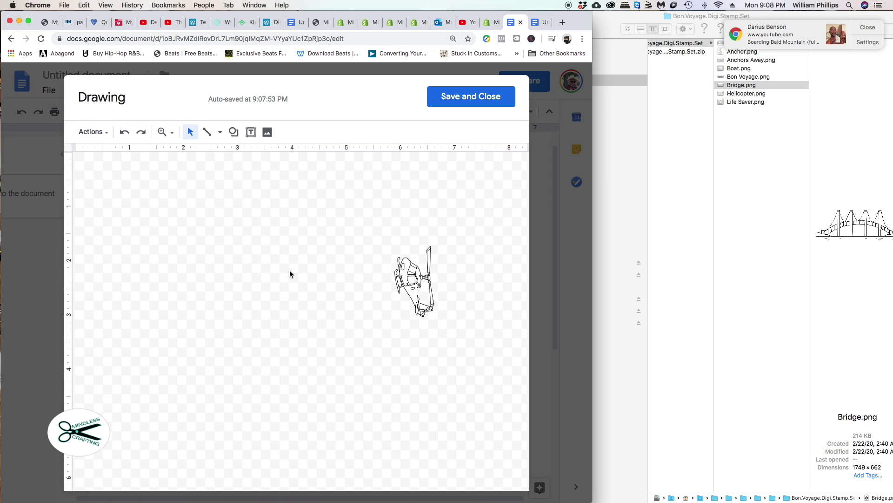
pyautogui.click(124, 134)
# - Try rotating 90° counter-clockwise and flipping horizontally, undoing both plus the earlier move
pyautogui.click(108, 134)
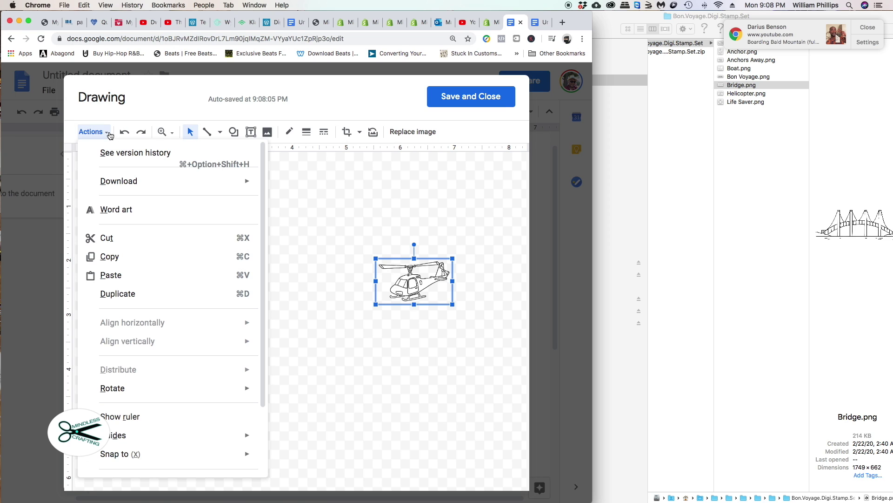
pyautogui.moveTo(158, 393)
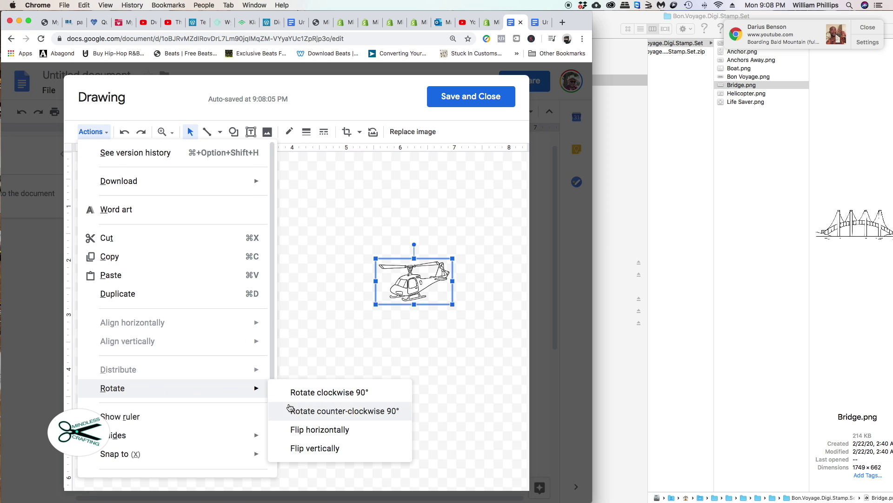
pyautogui.click(308, 414)
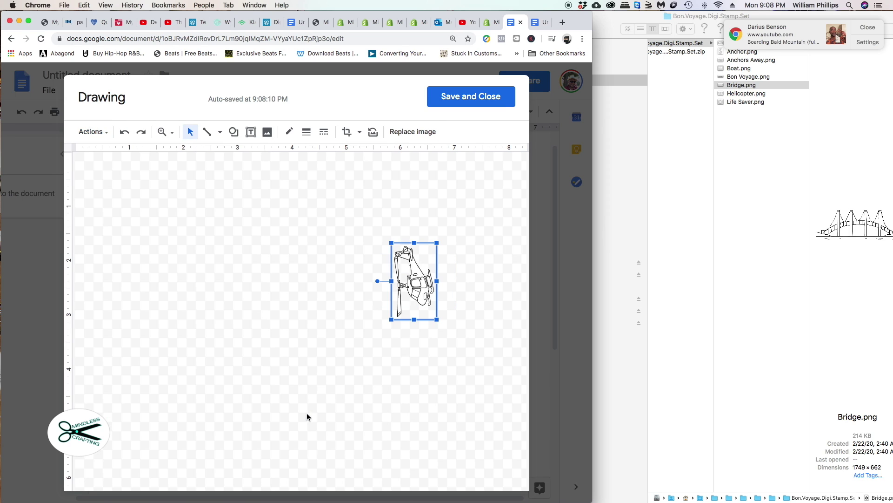
pyautogui.click(124, 131)
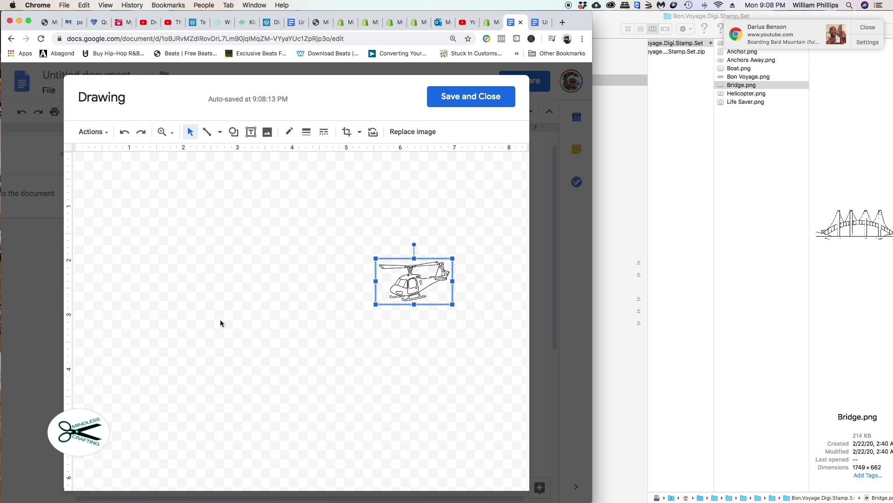
pyautogui.click(102, 133)
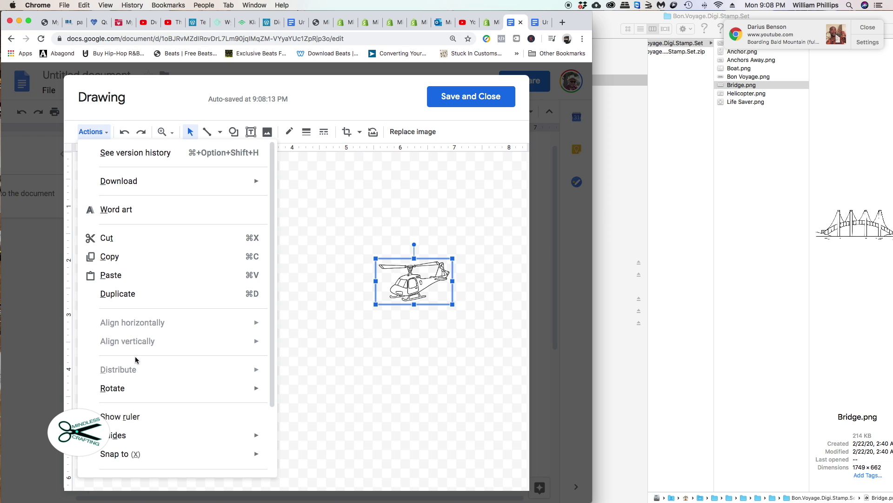
pyautogui.moveTo(131, 392)
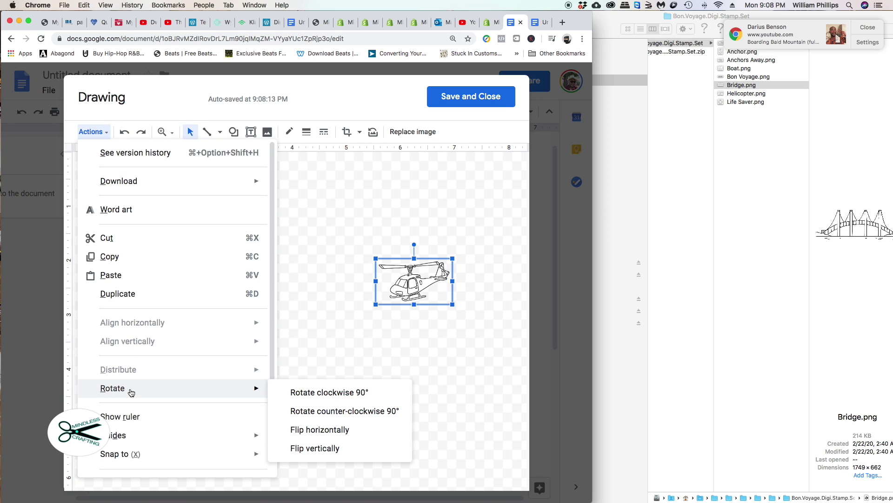
pyautogui.click(332, 428)
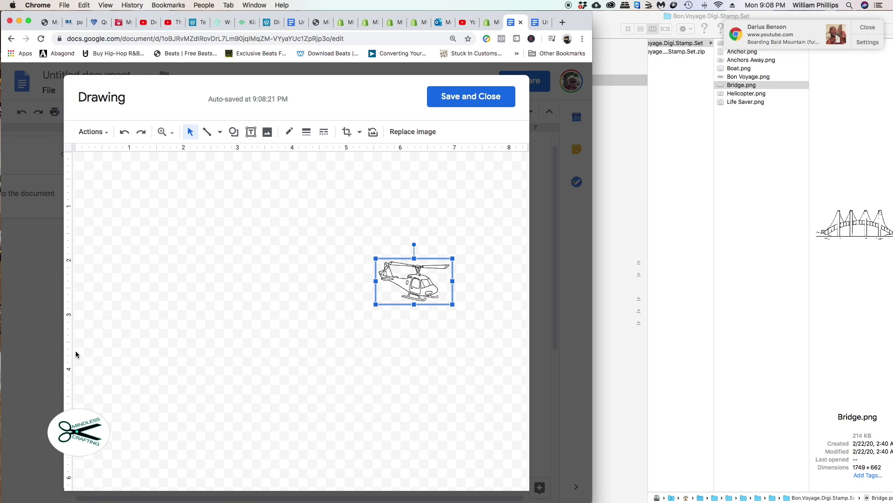
pyautogui.press('super+z')
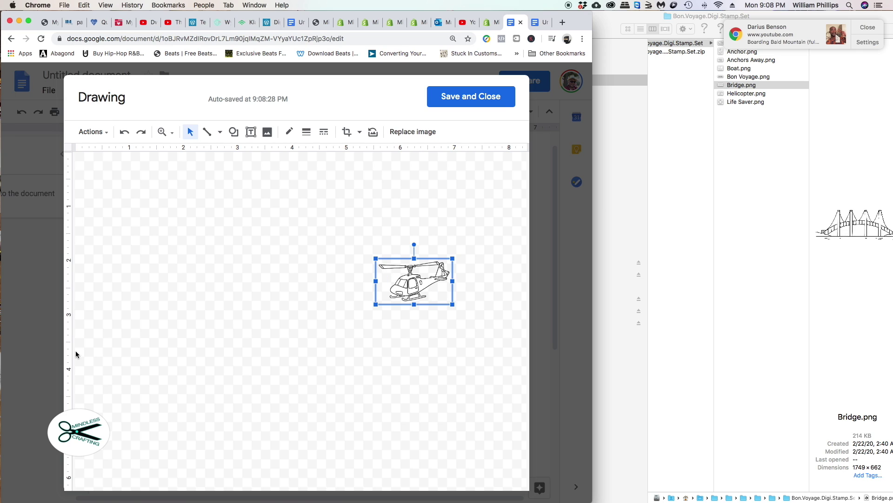
pyautogui.press('super+z')
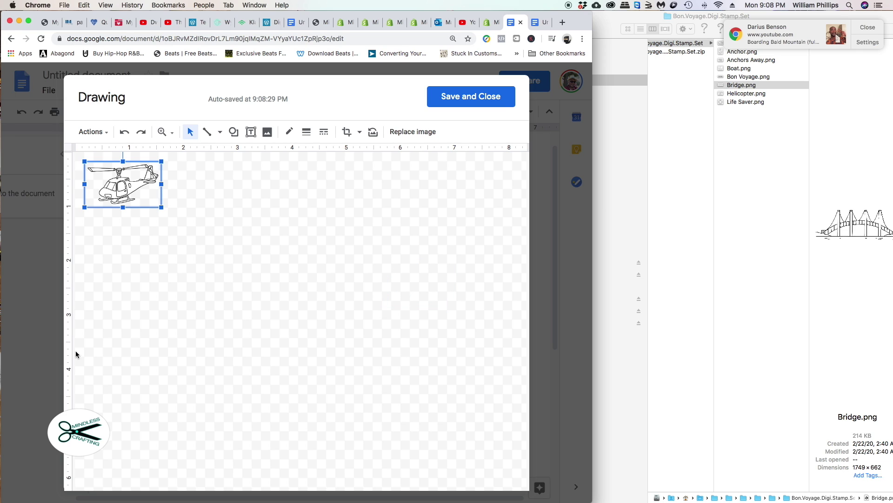
# - Move the helicopter back to canvas centre-right and flip it vertically
pyautogui.moveTo(125, 186); pyautogui.dragTo(421, 305)
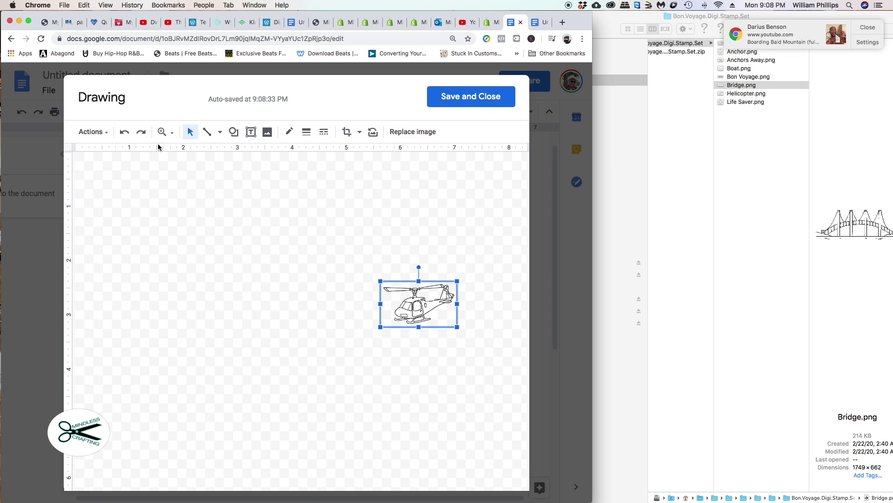
pyautogui.click(105, 134)
pyautogui.moveTo(131, 393)
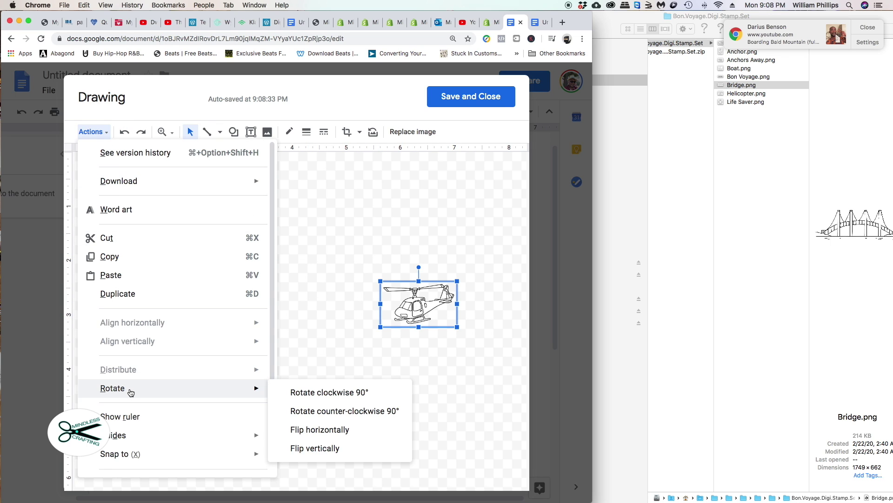
pyautogui.click(351, 450)
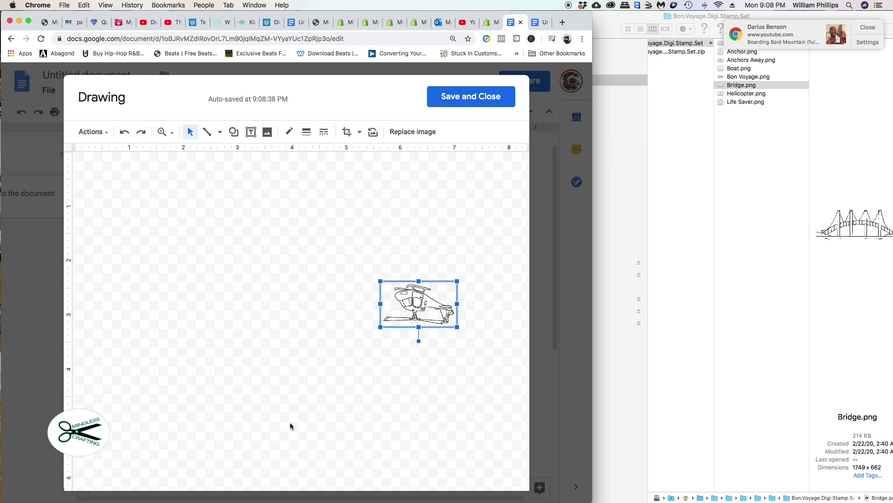
# - Tilt, reposition and enlarge the helicopter, then save the drawing into the document
pyautogui.moveTo(418, 341); pyautogui.dragTo(415, 244)
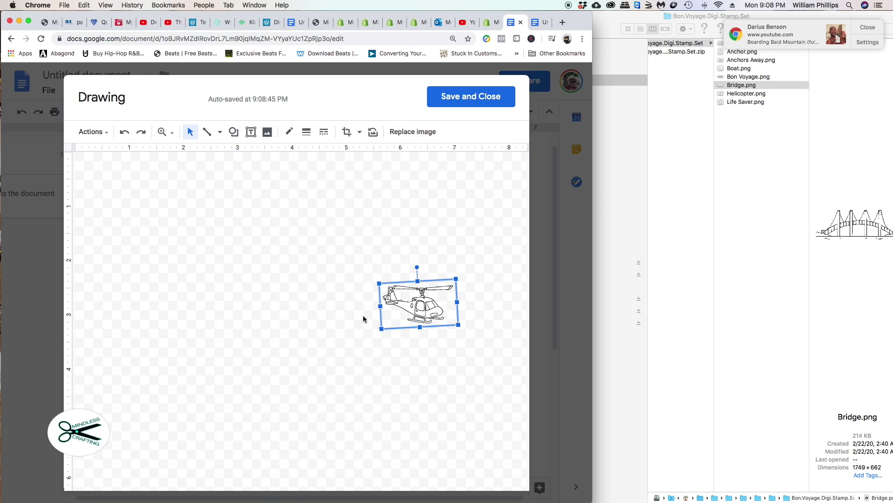
pyautogui.moveTo(418, 308); pyautogui.dragTo(316, 301)
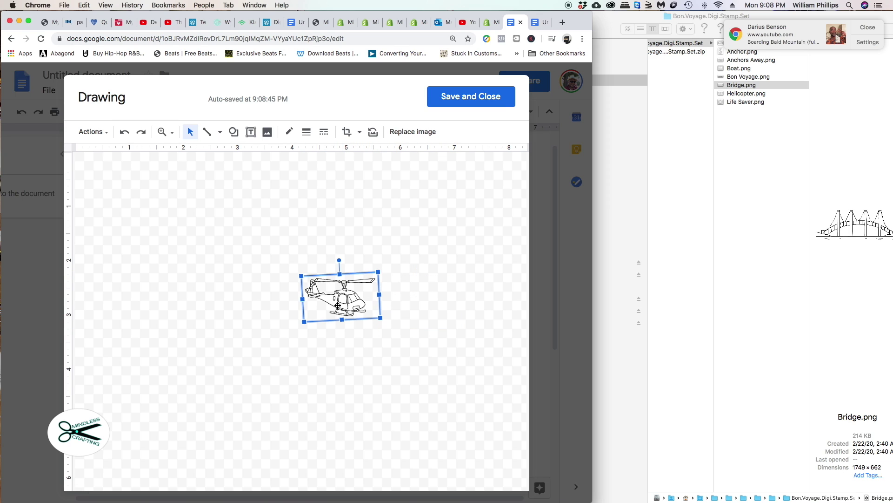
pyautogui.moveTo(385, 321); pyautogui.dragTo(404, 332)
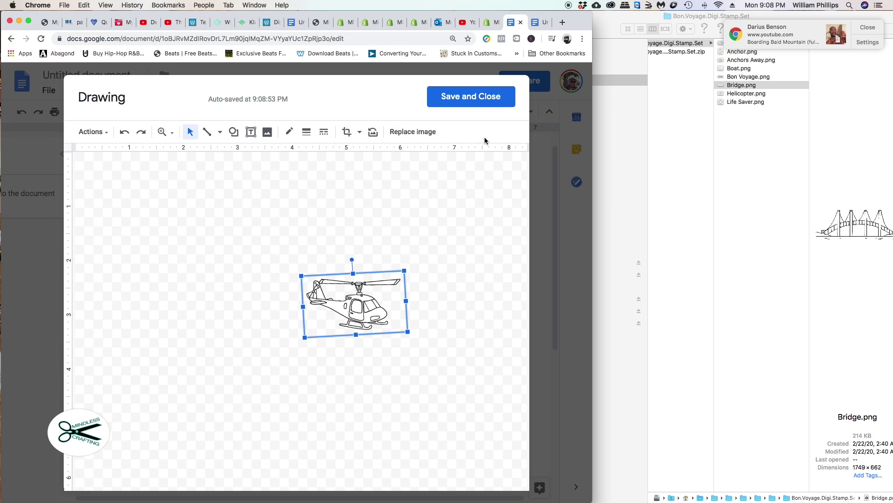
pyautogui.click(470, 98)
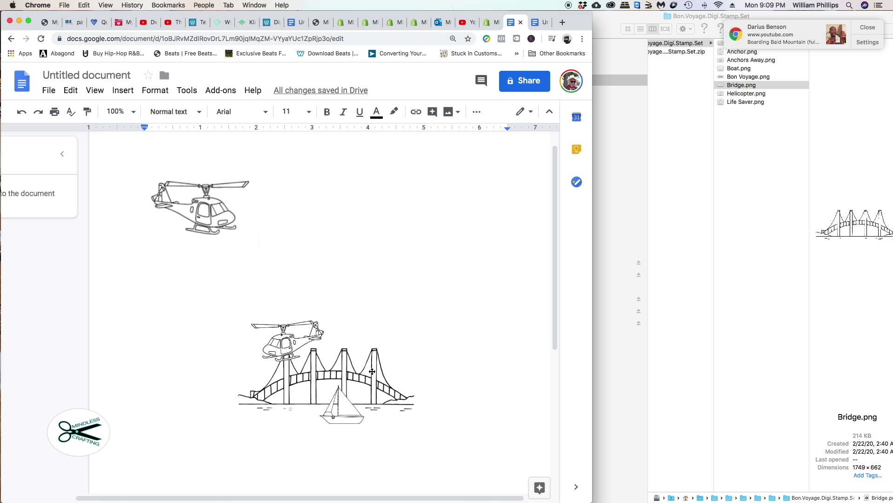
# - Set the copied helicopter to Break text and place it over the bridge's right towers above the sailboat
pyautogui.click(191, 213)
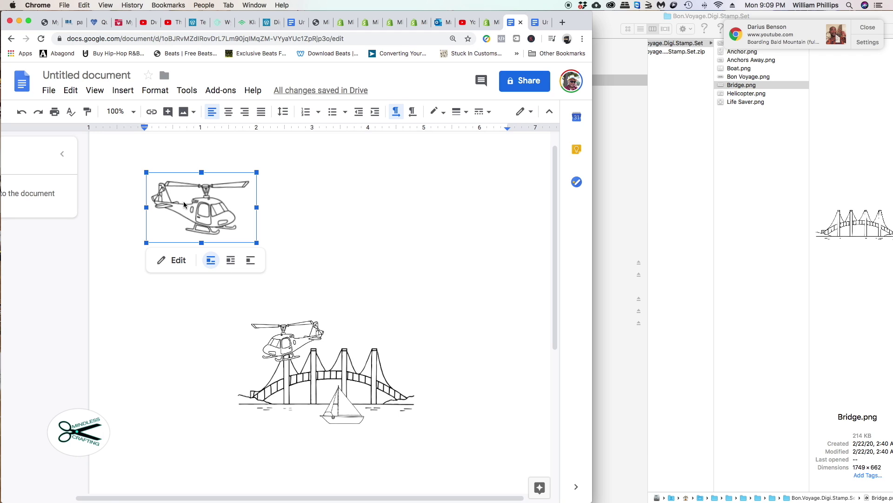
pyautogui.click(257, 241)
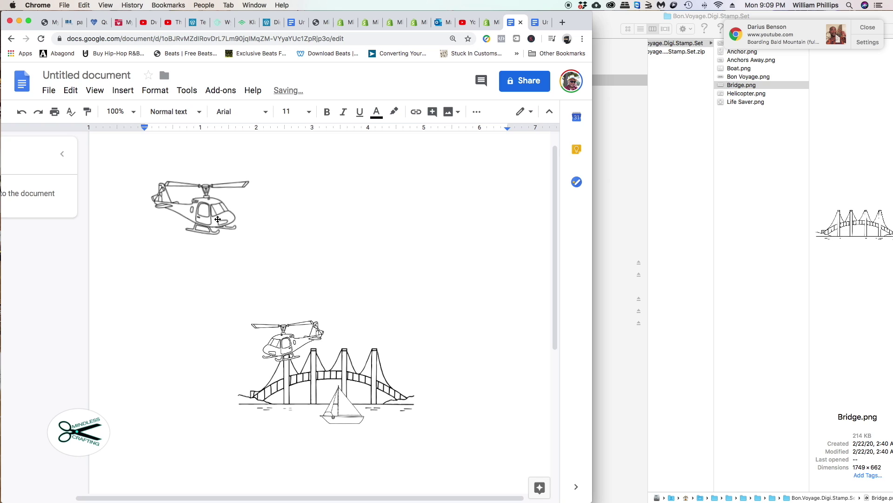
pyautogui.click(212, 219)
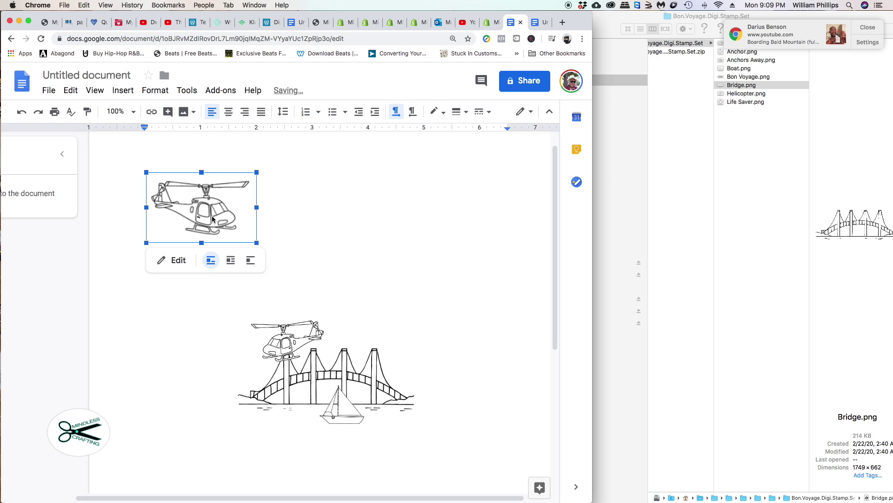
pyautogui.click(250, 261)
pyautogui.moveTo(207, 215); pyautogui.dragTo(368, 396)
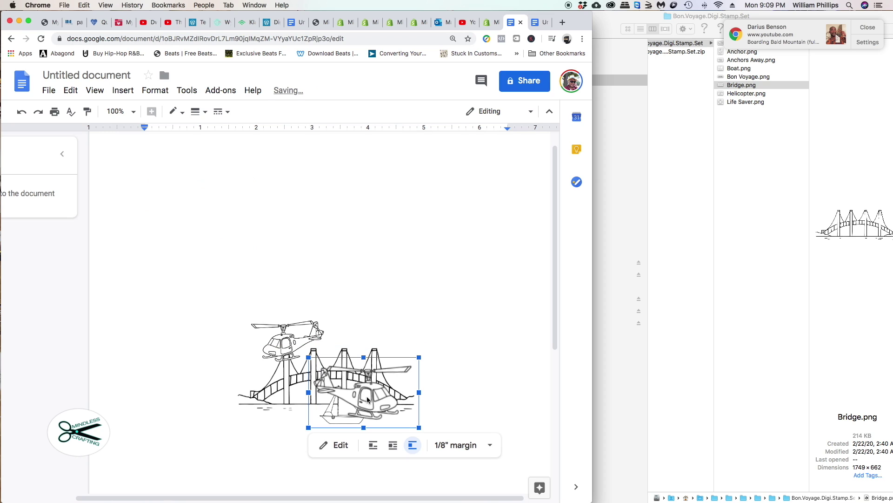
pyautogui.click(470, 350)
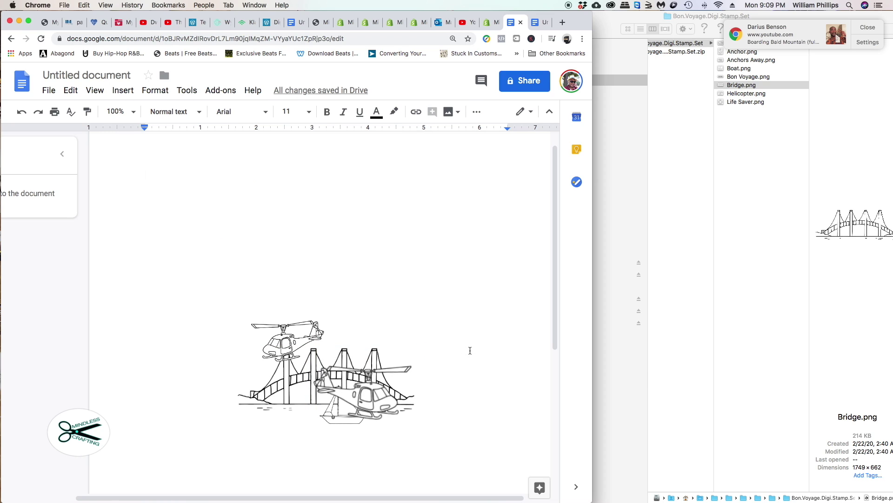
pyautogui.scroll(-3, 464, 351)
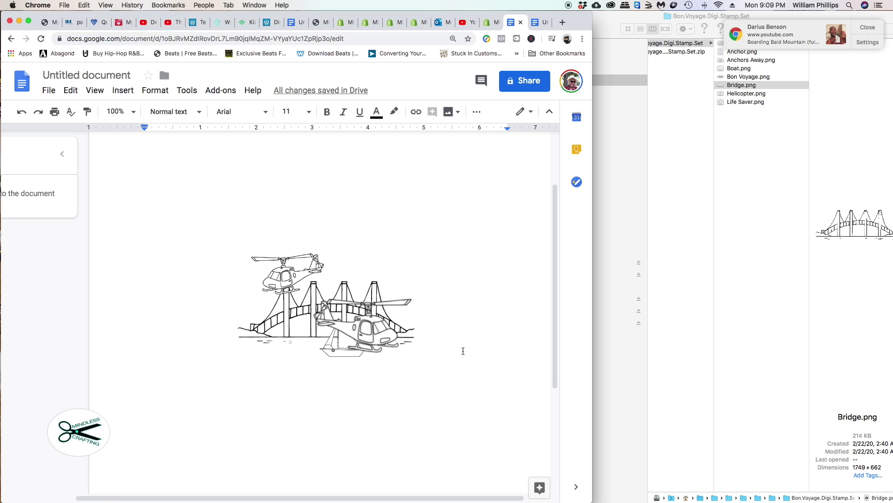
pyautogui.hscroll(-1, 463, 351)
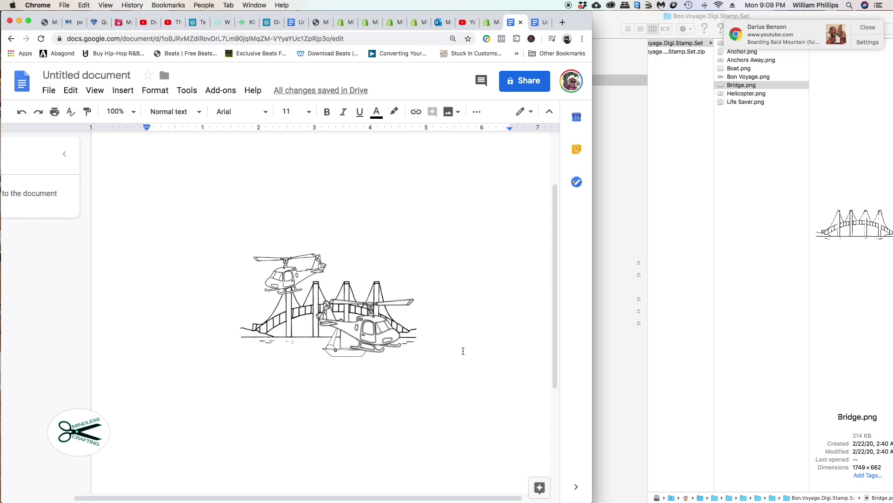
pyautogui.click(46, 92)
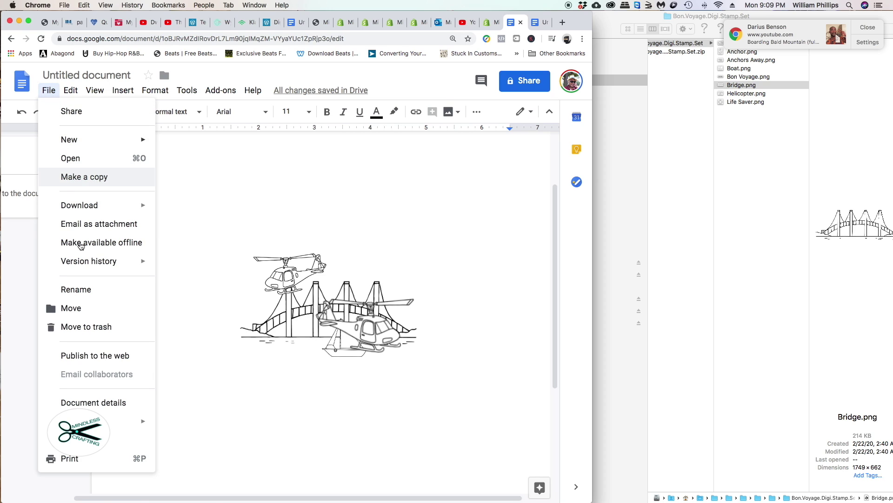
pyautogui.moveTo(99, 206)
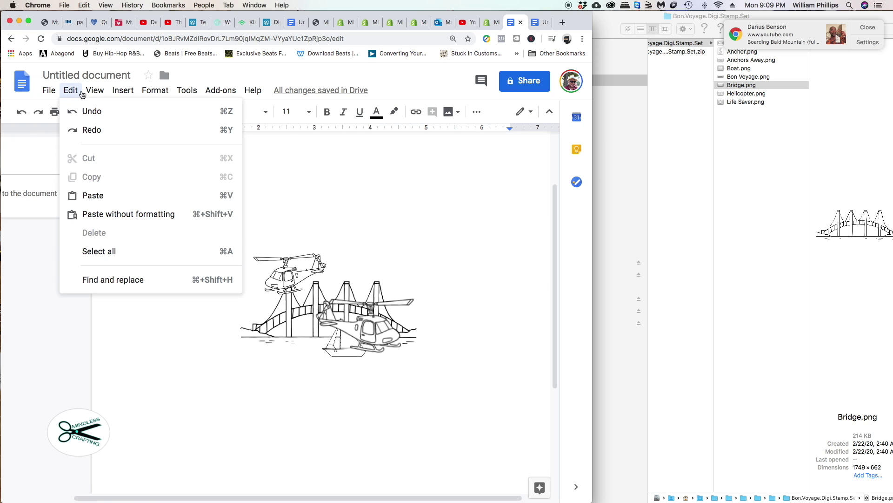
pyautogui.moveTo(106, 95)
pyautogui.moveTo(142, 95)
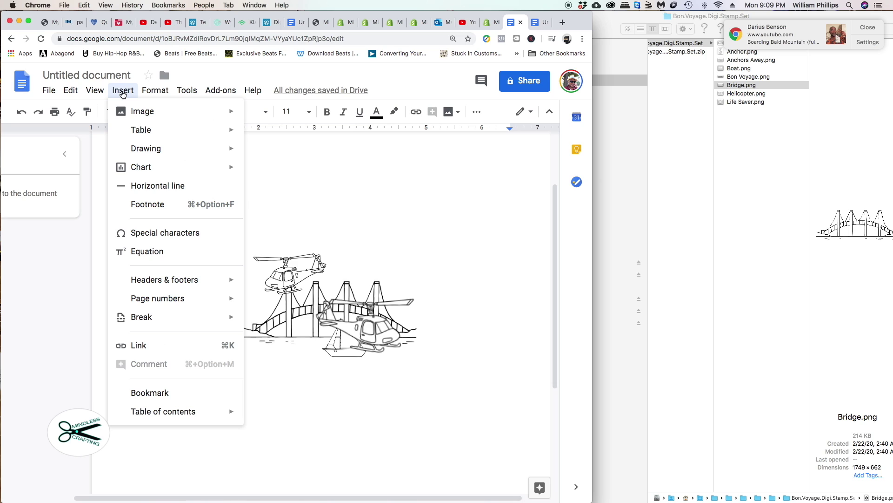
pyautogui.moveTo(50, 92)
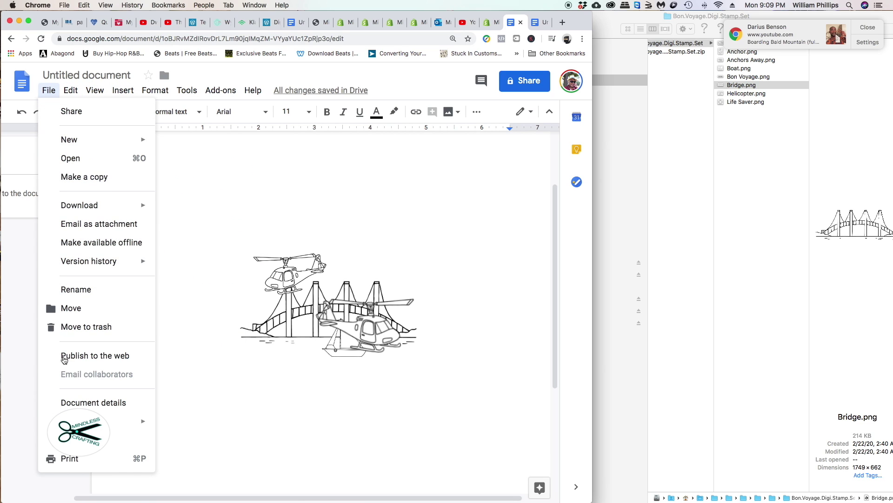
pyautogui.click(80, 457)
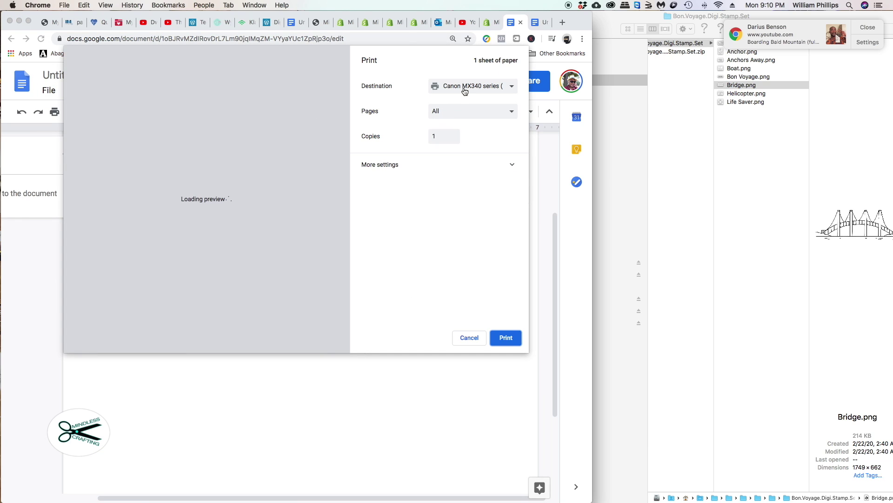
pyautogui.click(464, 88)
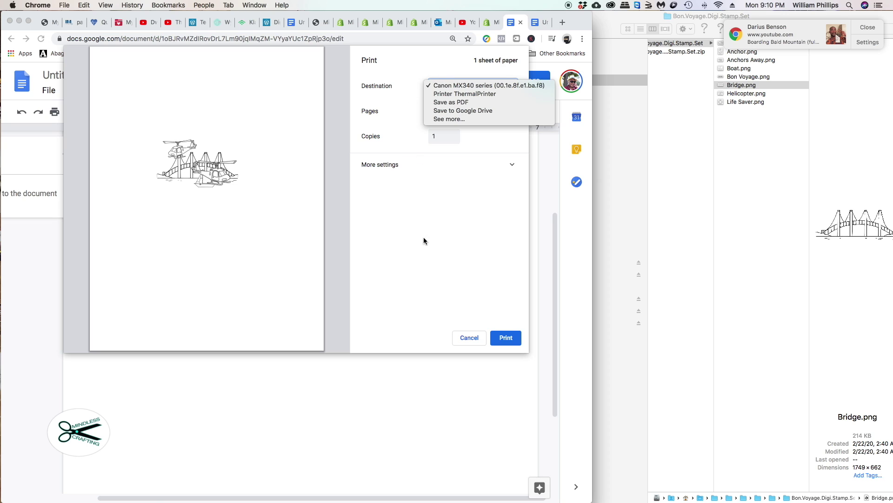
pyautogui.click(413, 251)
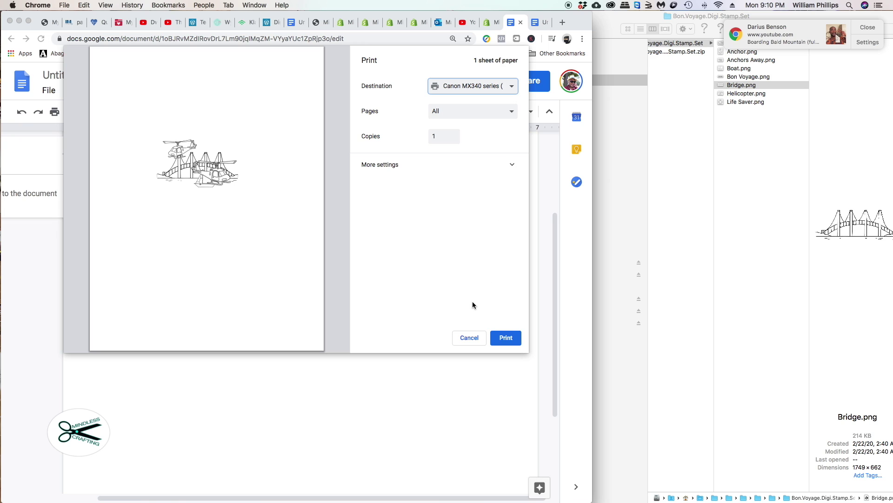
pyautogui.click(463, 339)
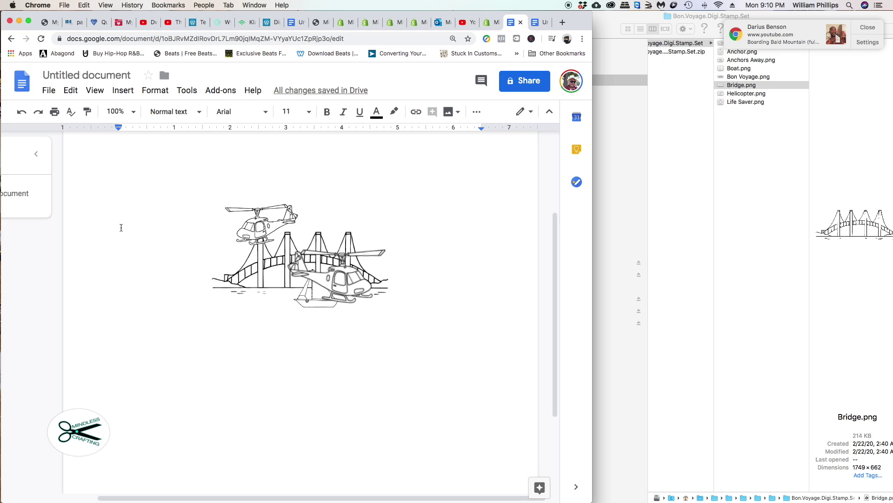
pyautogui.click(868, 27)
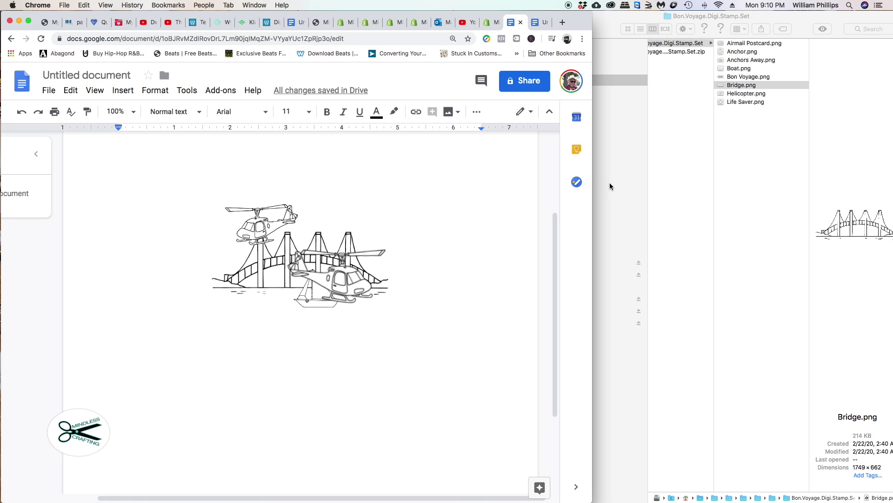
pyautogui.click(621, 145)
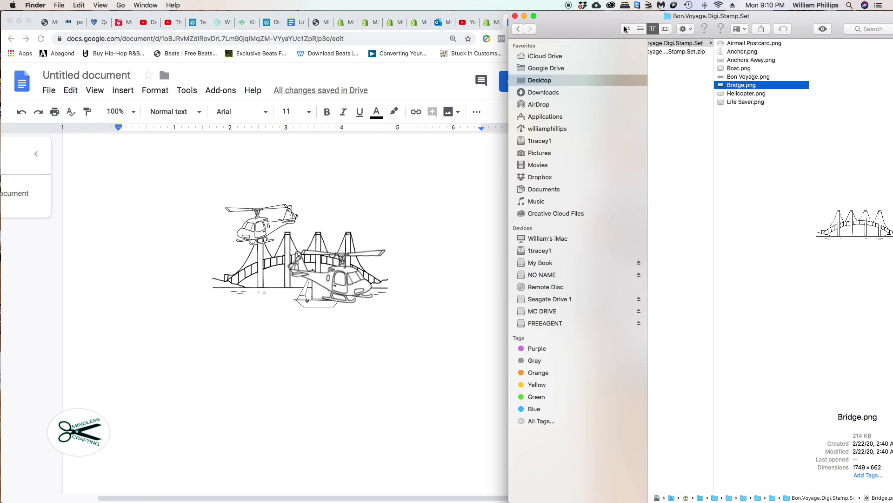
pyautogui.click(419, 167)
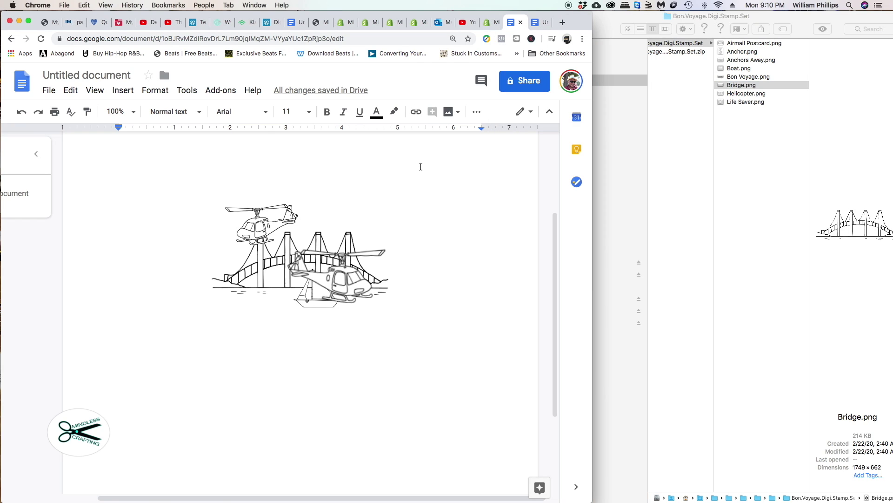
pyautogui.click(638, 136)
pyautogui.click(473, 174)
pyautogui.hscroll(-3, 661, 116)
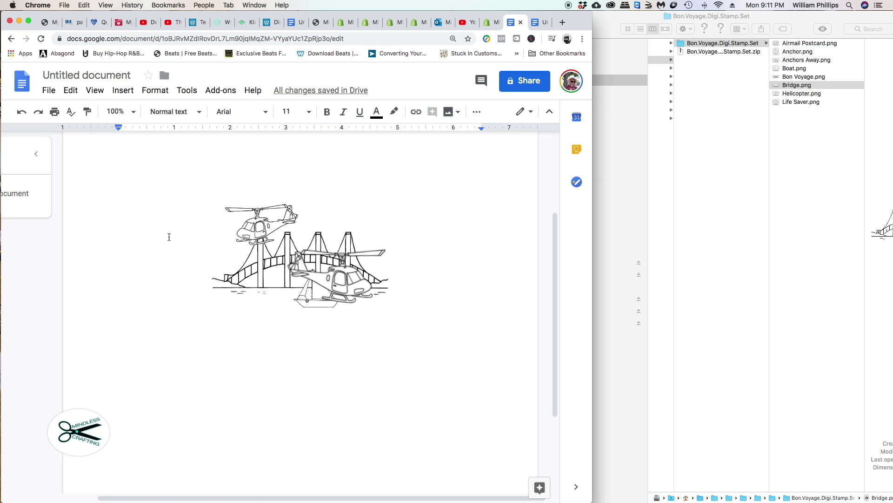
pyautogui.click(253, 279)
pyautogui.click(278, 218)
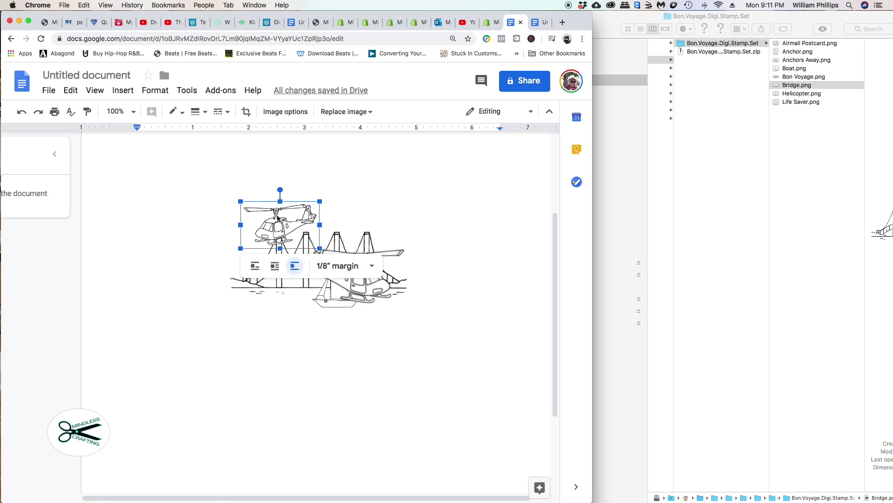
pyautogui.click(259, 290)
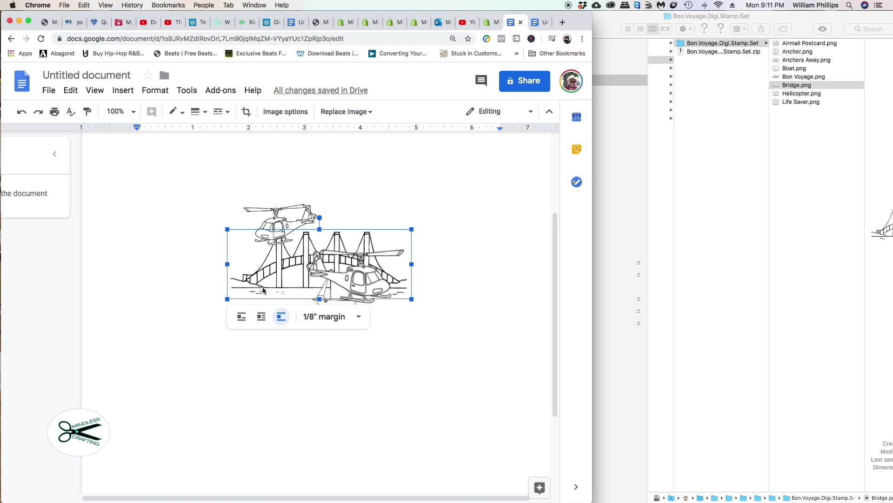
pyautogui.moveTo(263, 278); pyautogui.dragTo(264, 270)
pyautogui.click(277, 213)
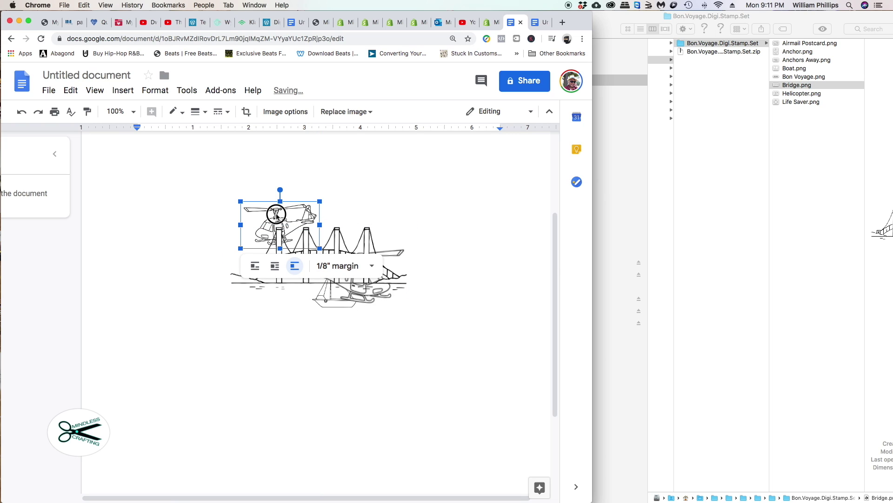
pyautogui.click(178, 244)
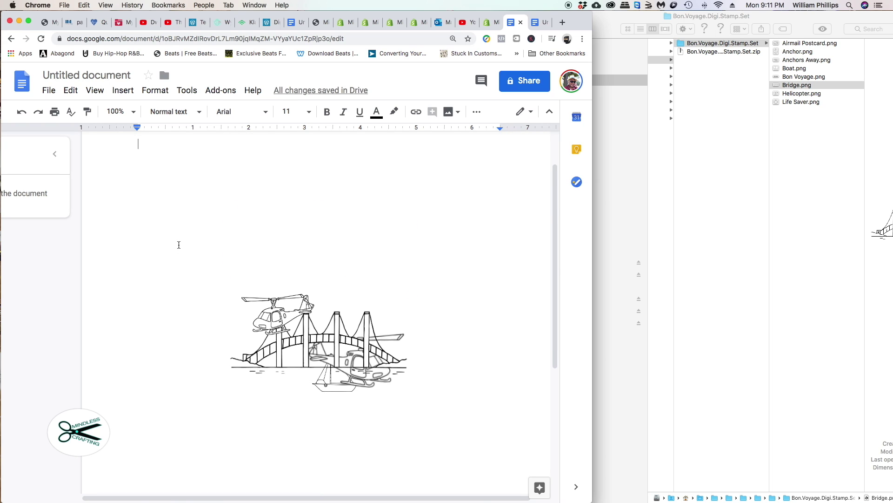
pyautogui.click(129, 94)
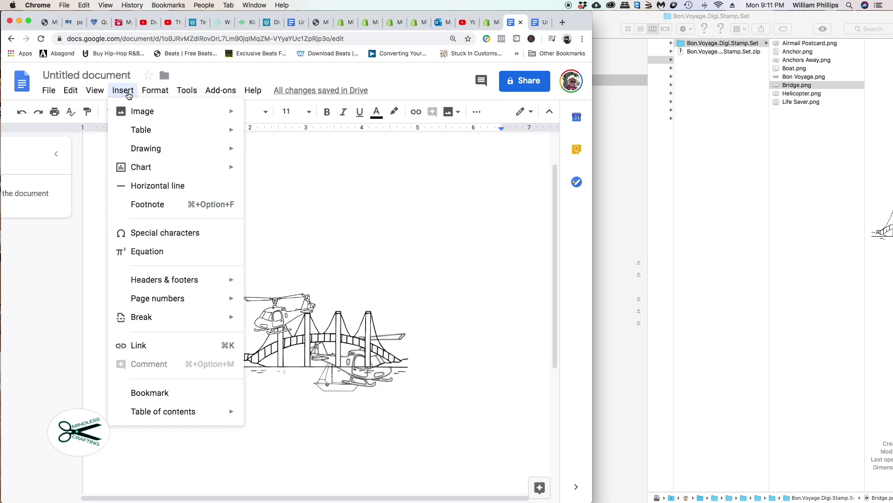
pyautogui.moveTo(149, 148)
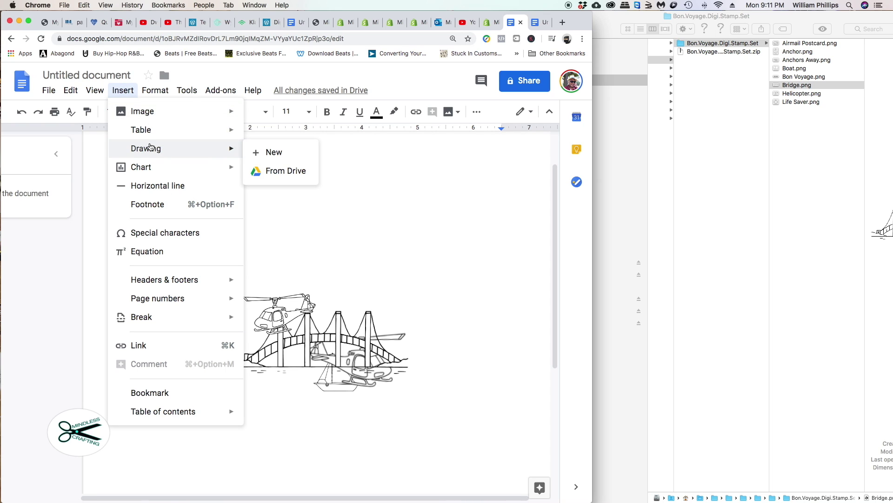
pyautogui.click(281, 154)
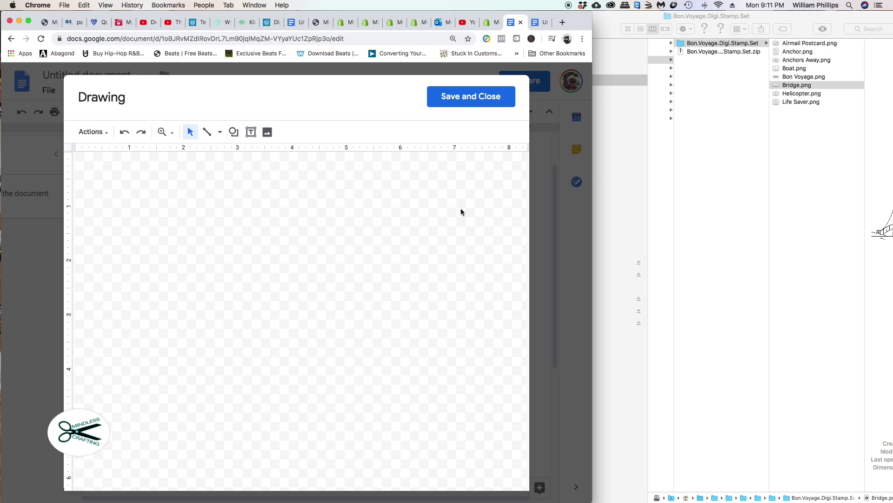
pyautogui.click(471, 97)
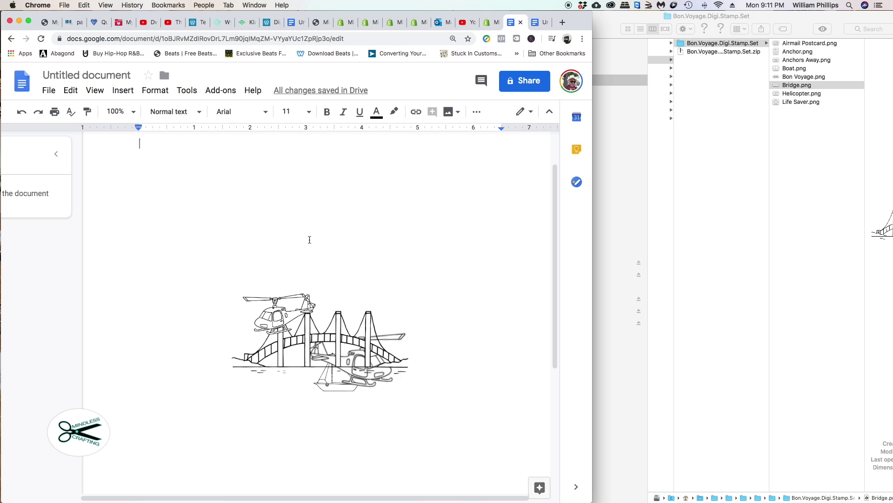
pyautogui.scroll(-2, 309, 239)
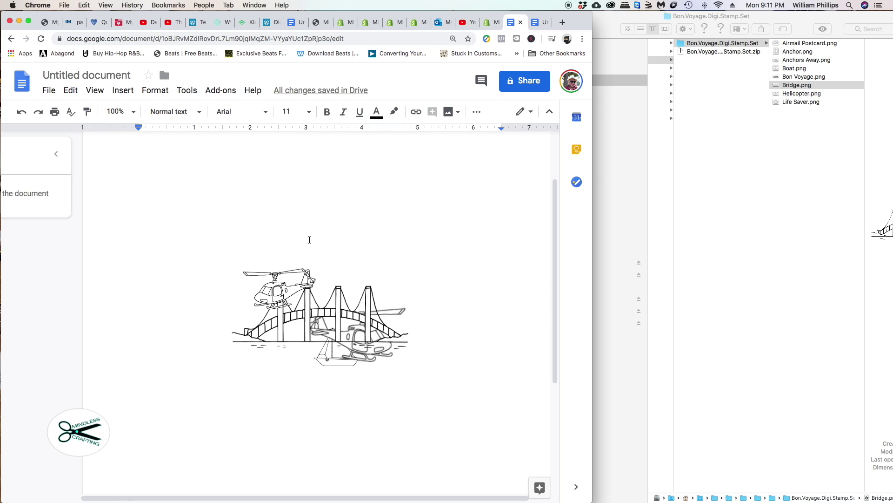